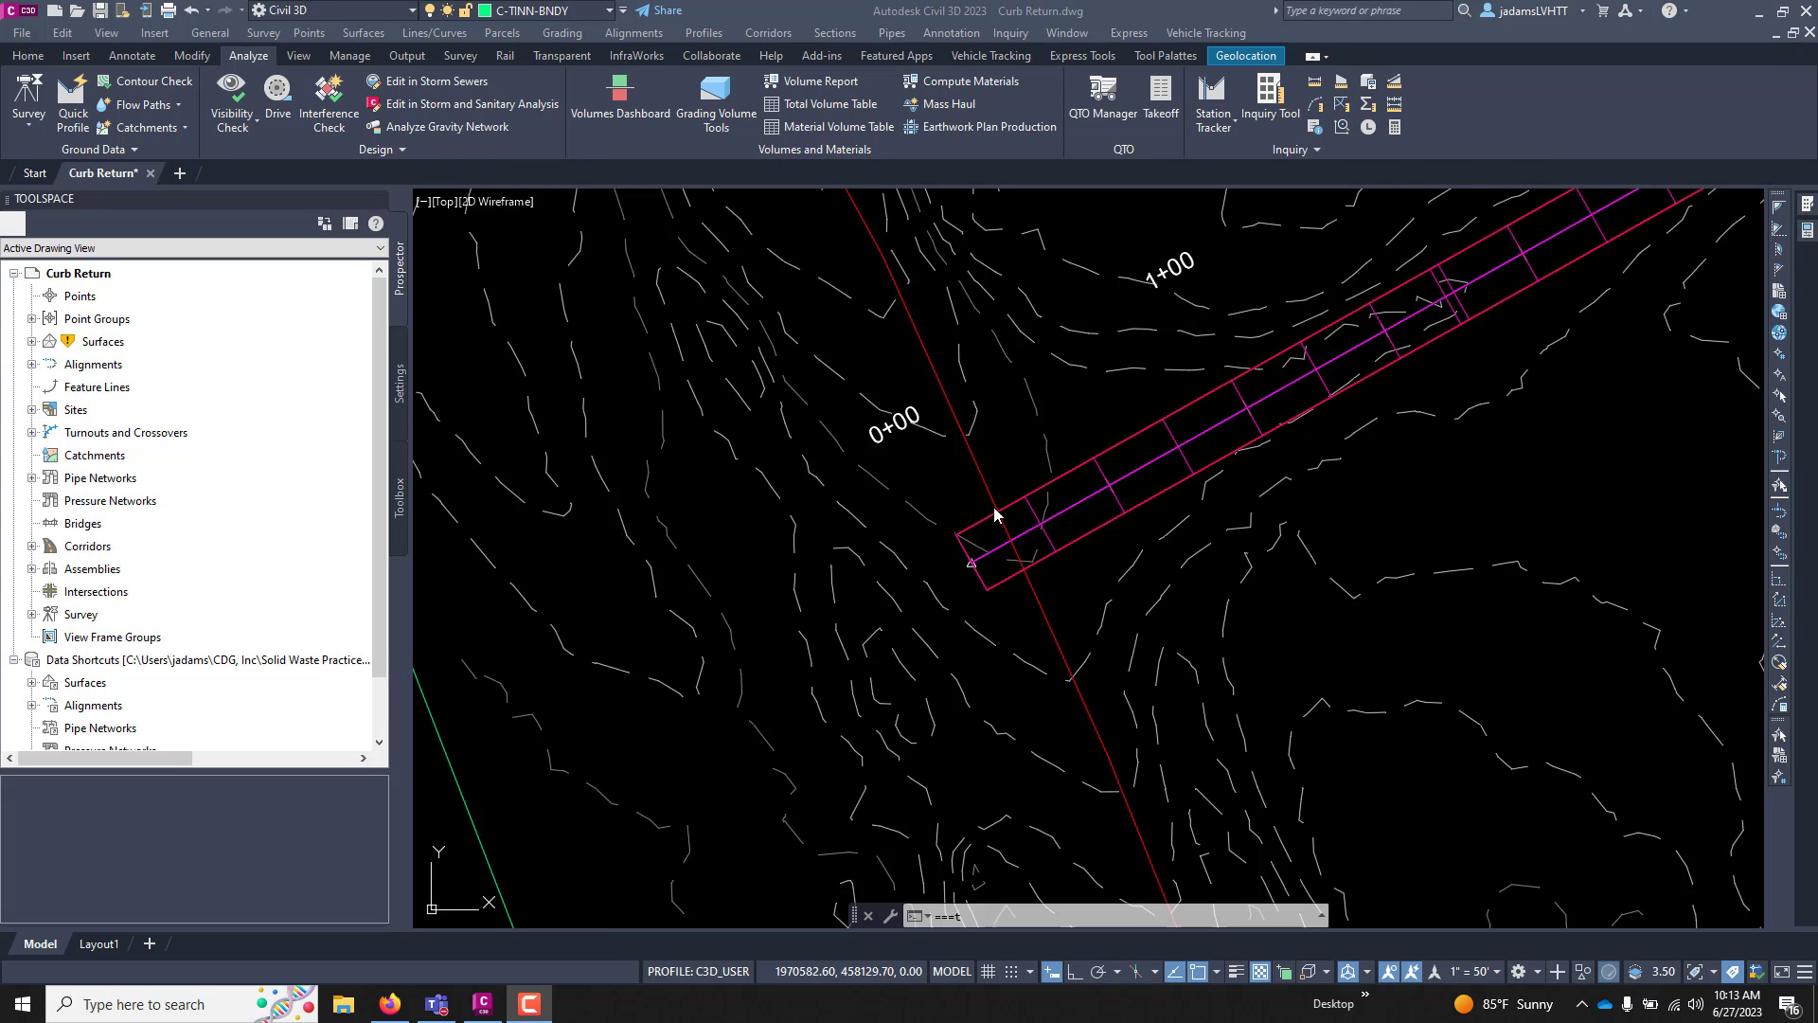
Turn on selection cycling and try it by picking the road's left offset alignment where it overlaps the corridor
click(974, 514)
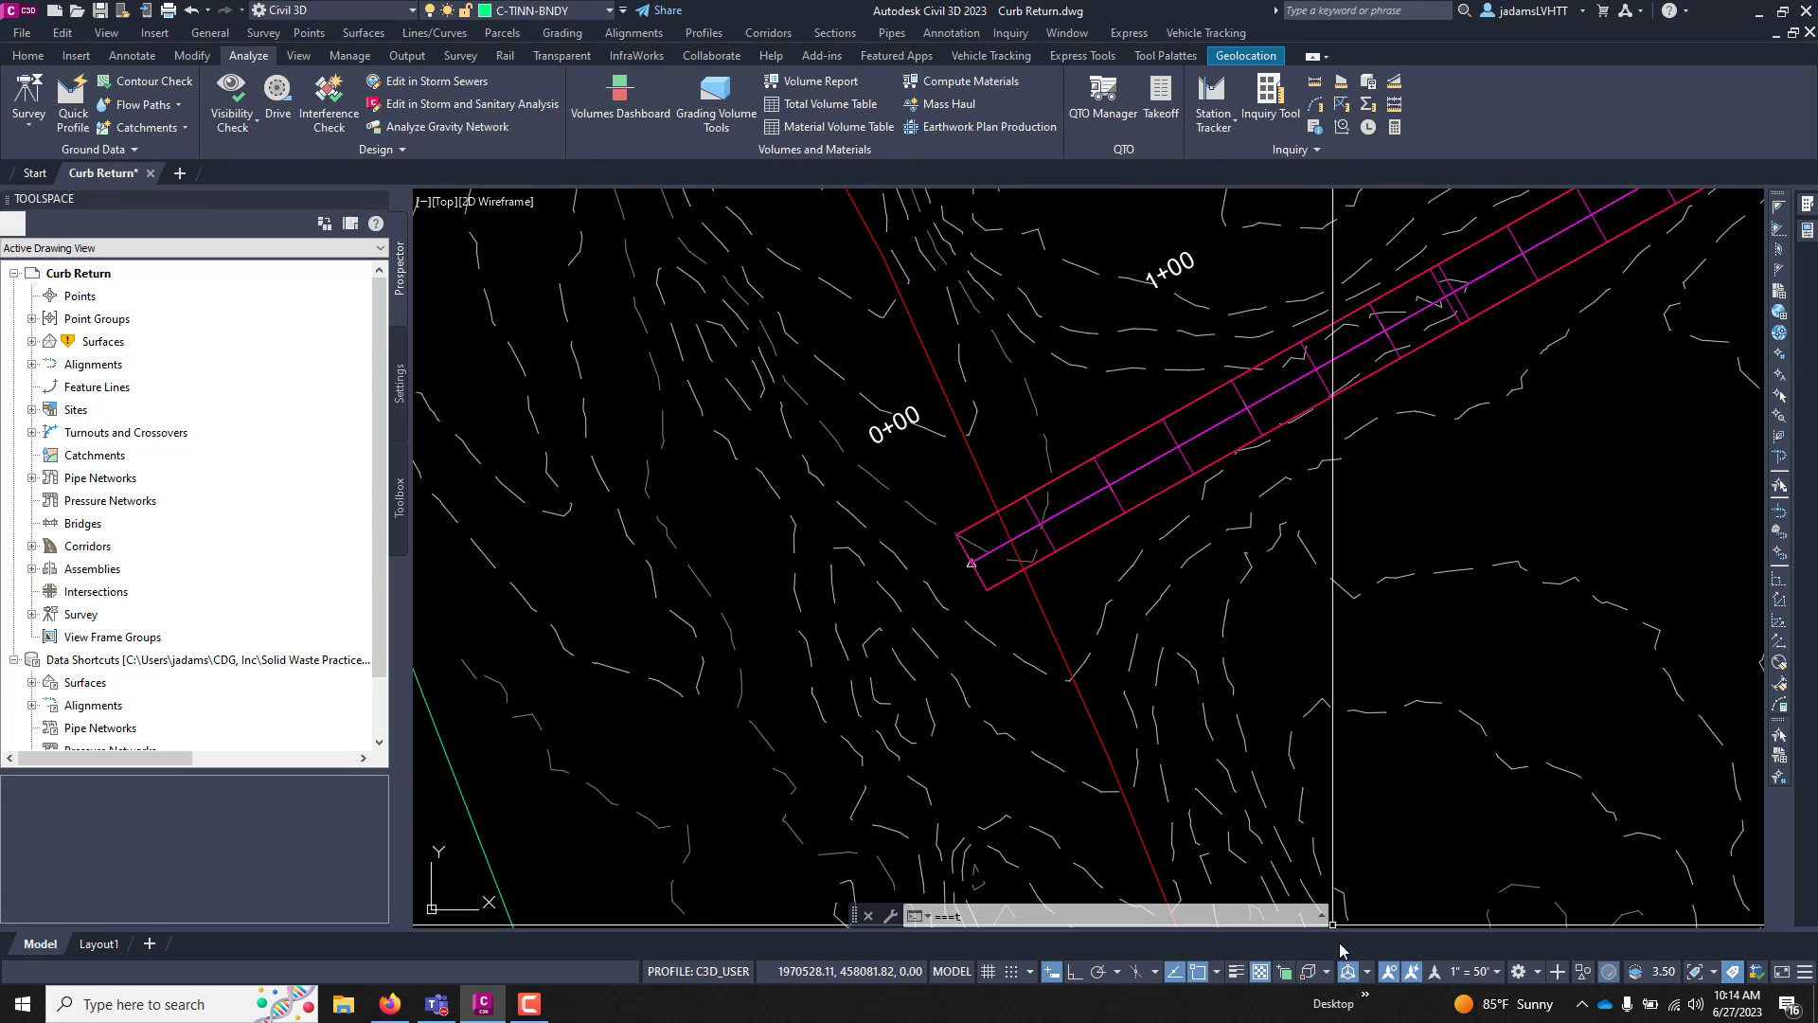
click(1283, 976)
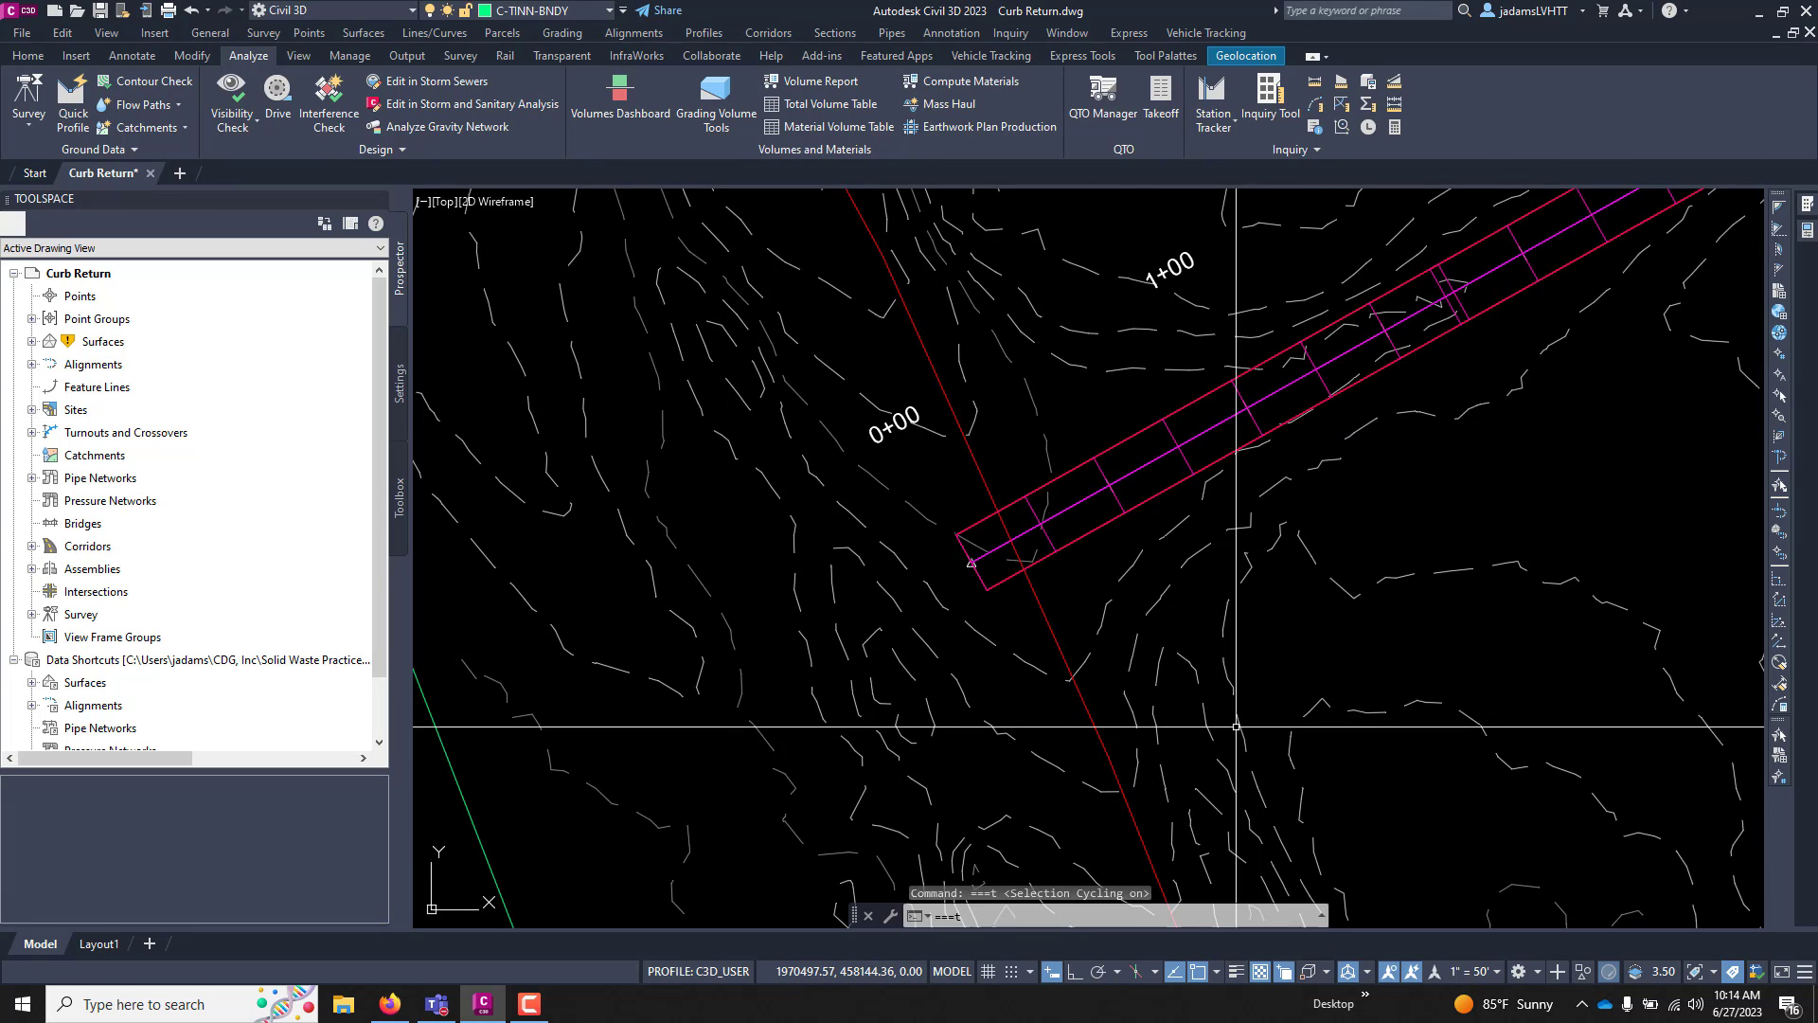
click(1136, 430)
click(1217, 525)
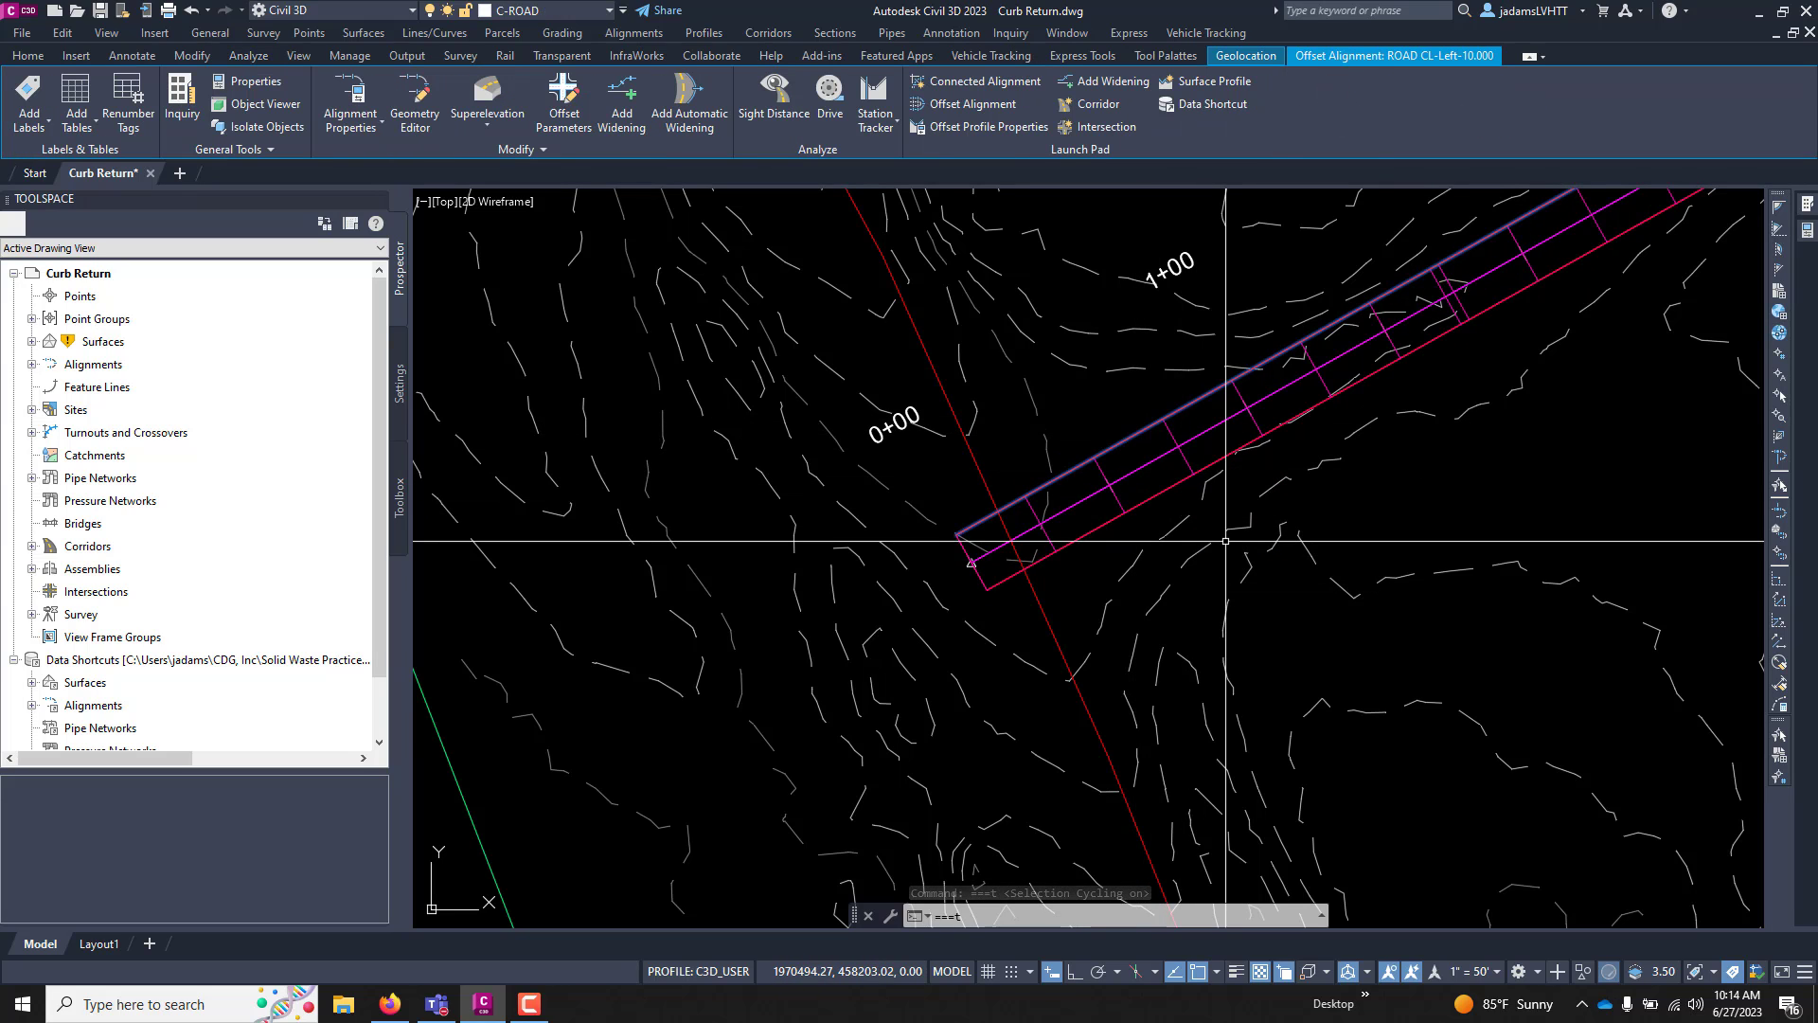
key(Escape)
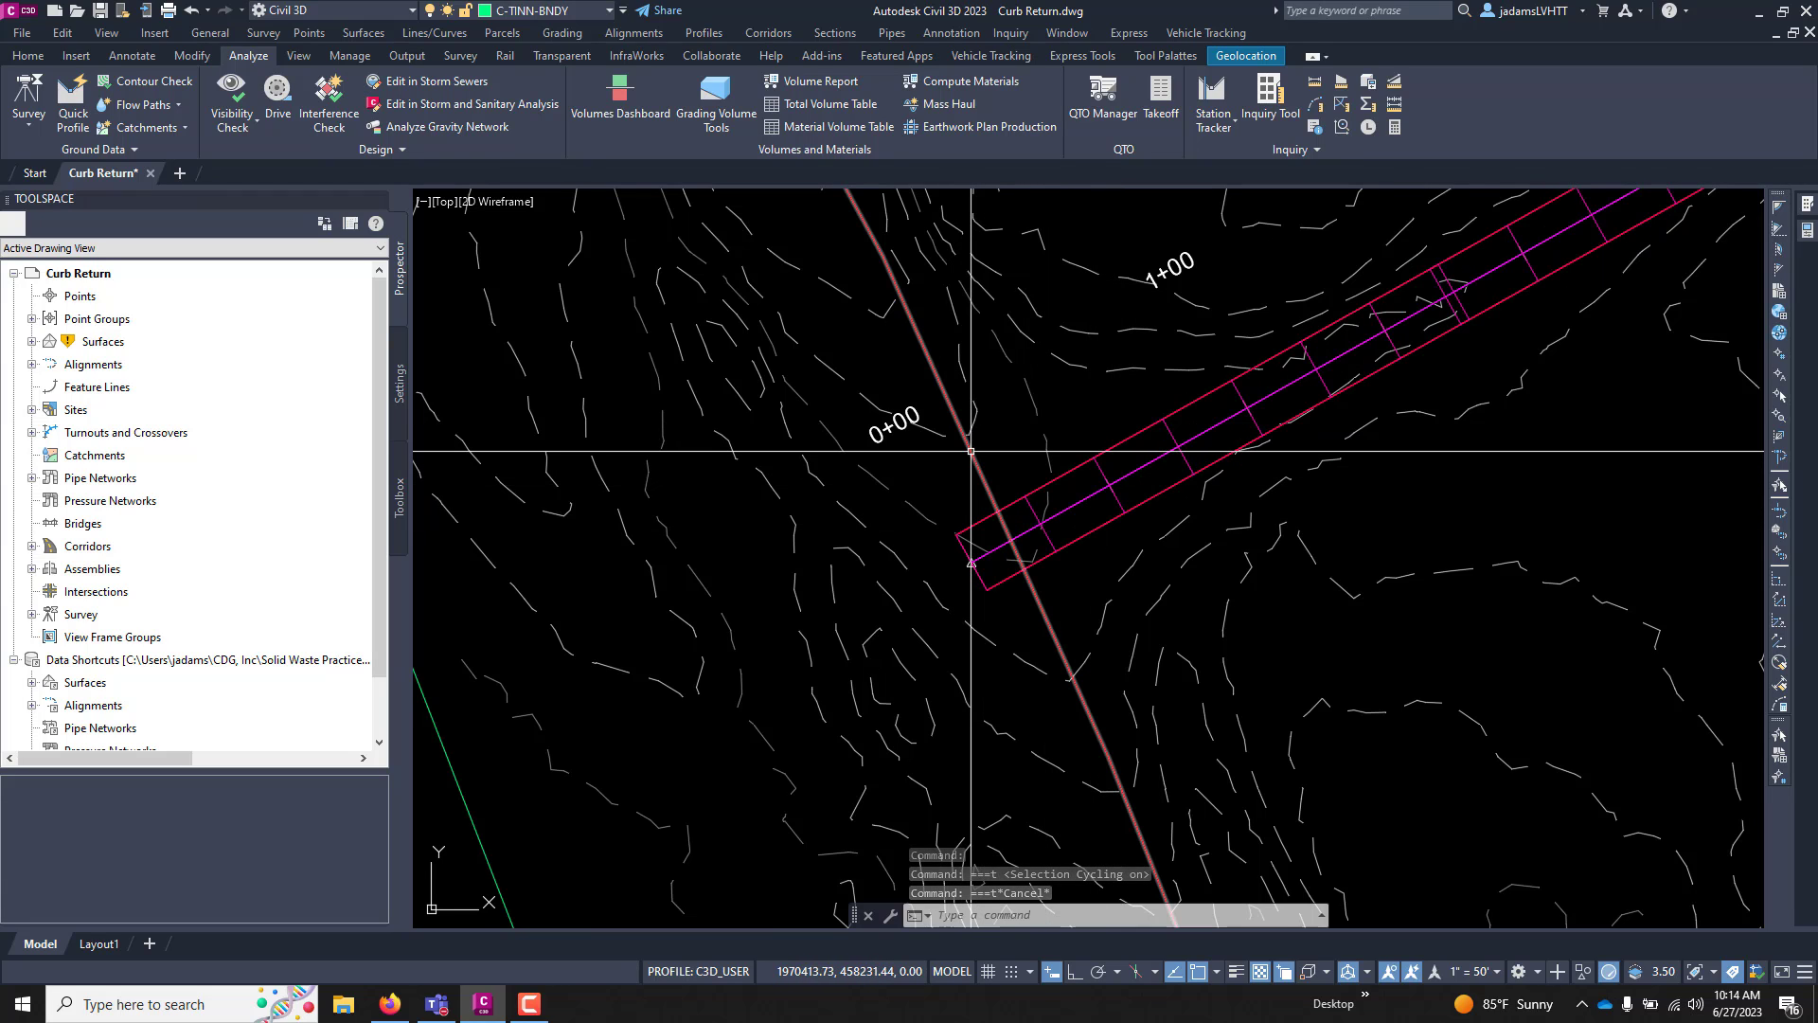
Start a connected alignment from the road's left offset alignment to EXISTING ETW, locating it in the north corner of the intersection
mouse_move(970, 451)
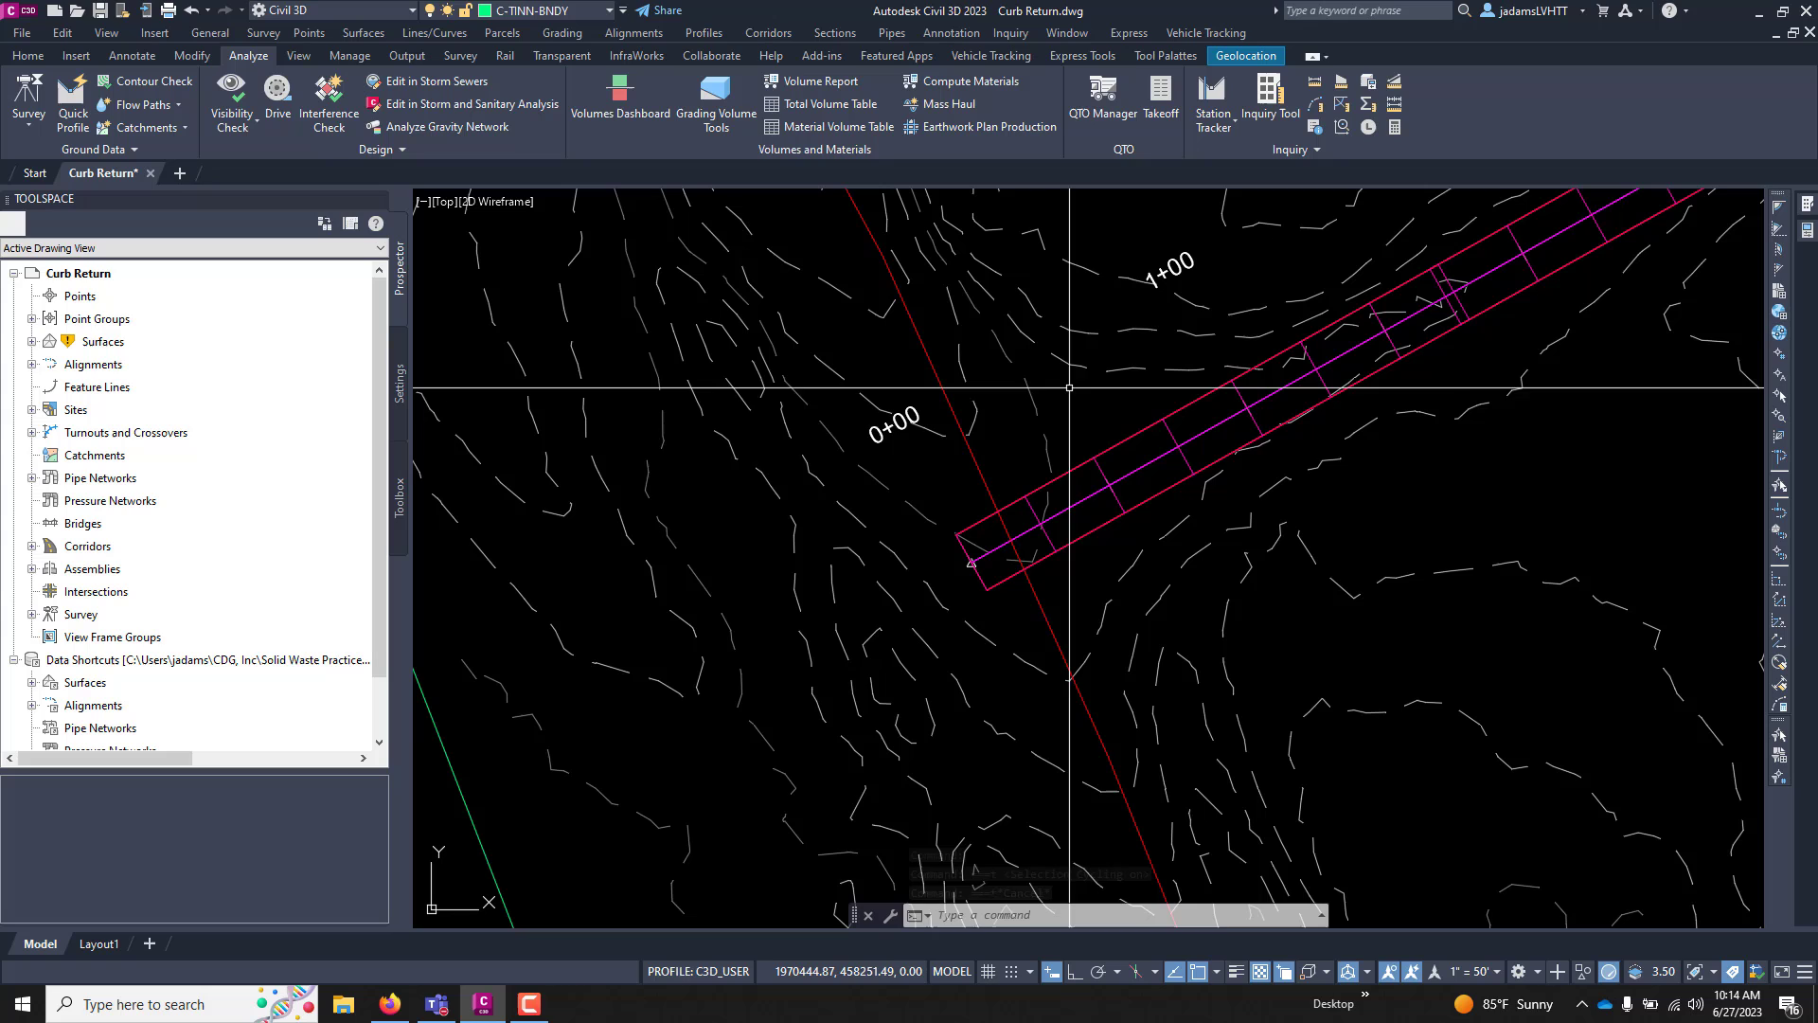
click(1148, 464)
click(1217, 526)
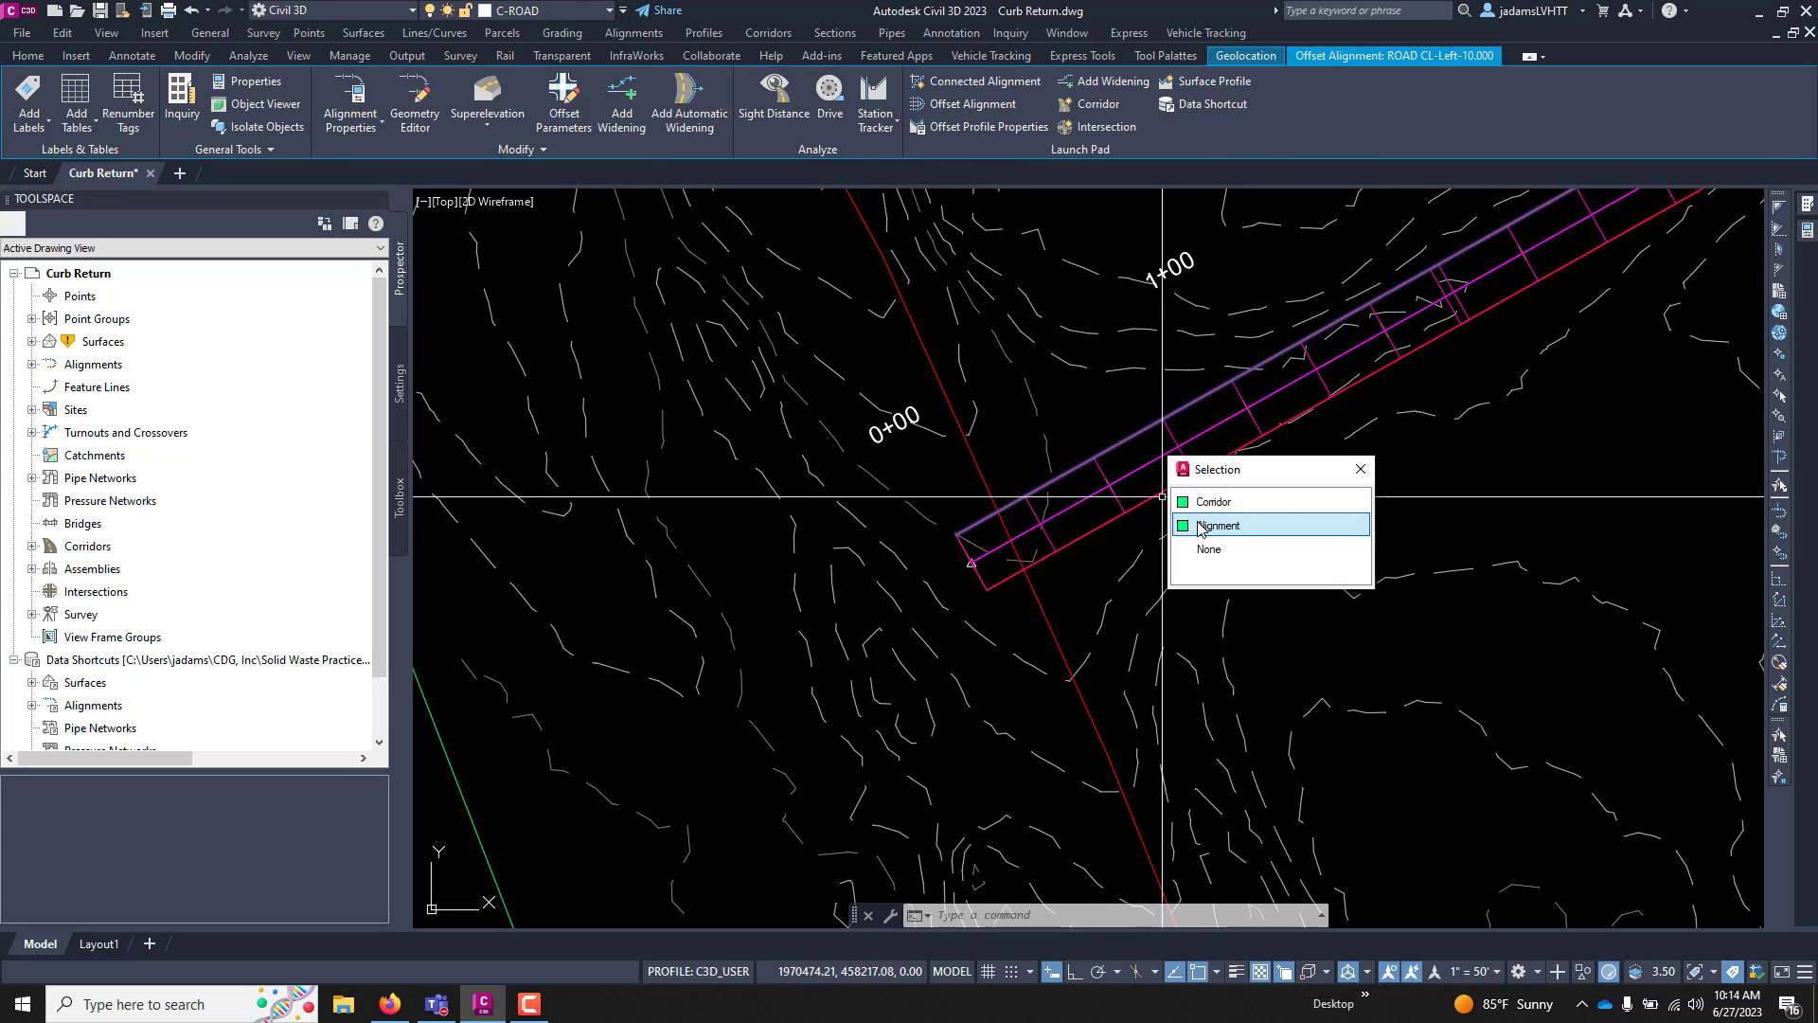
click(965, 83)
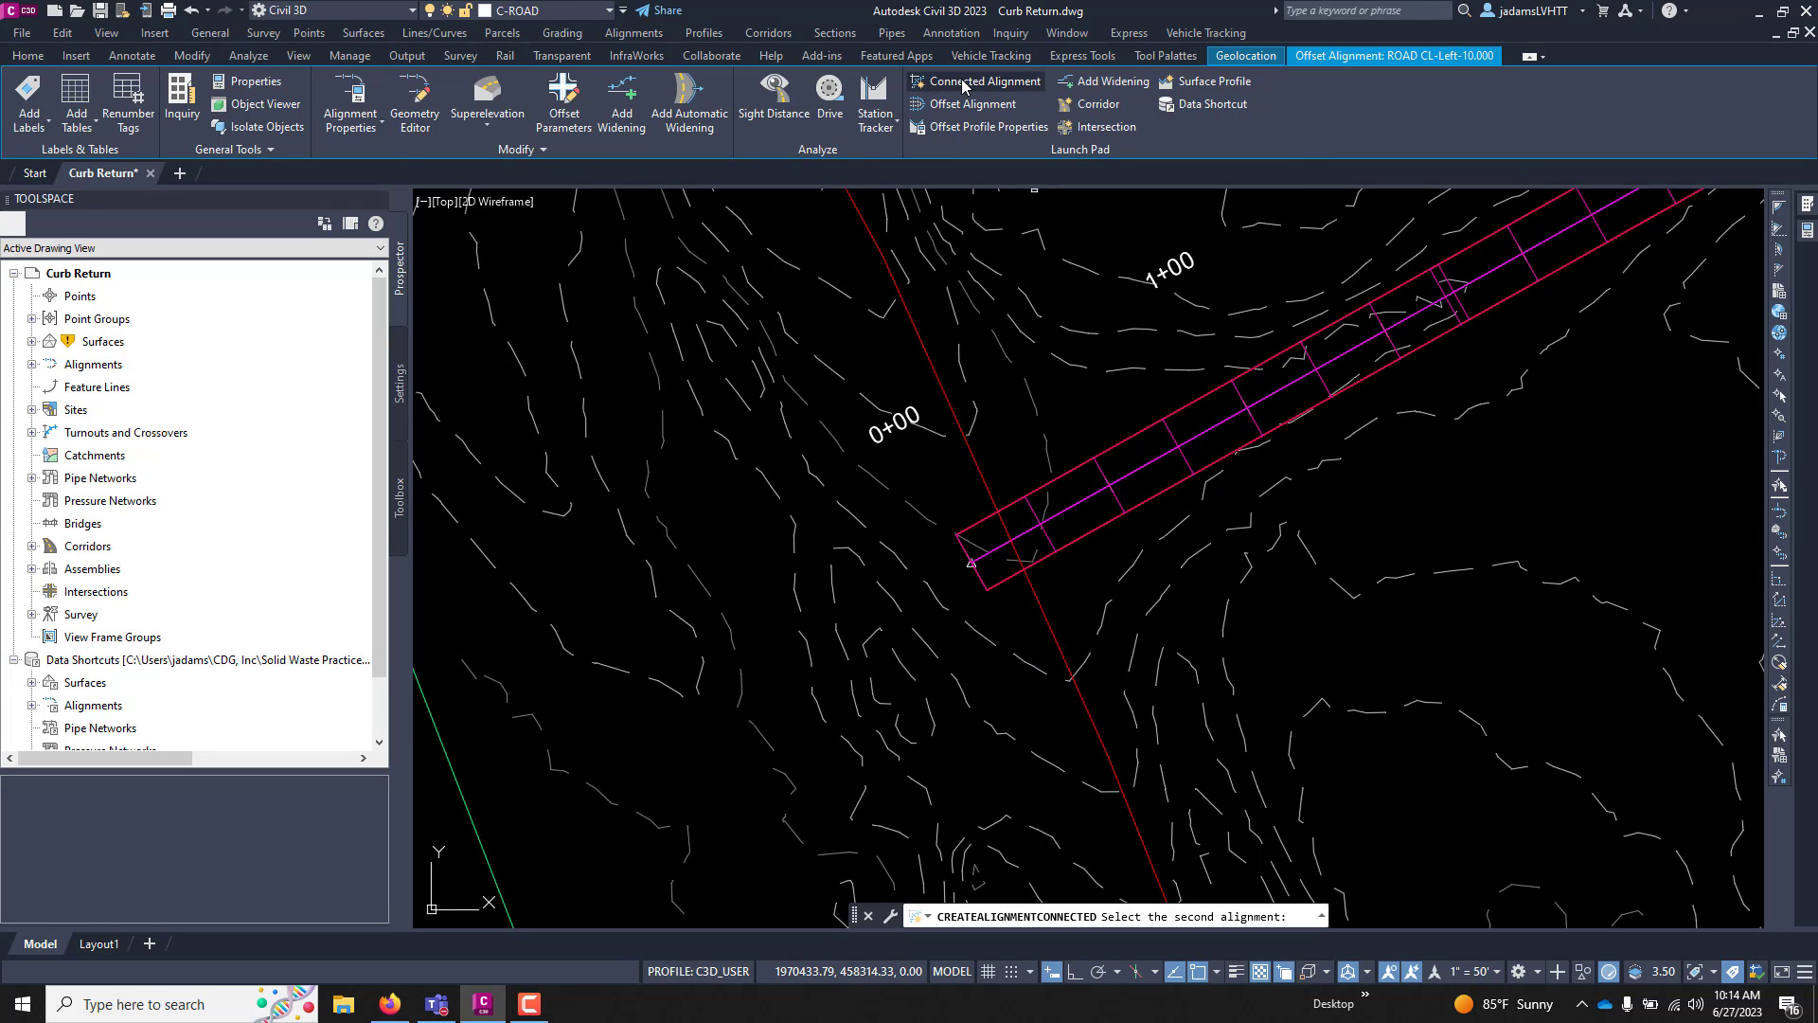
click(975, 473)
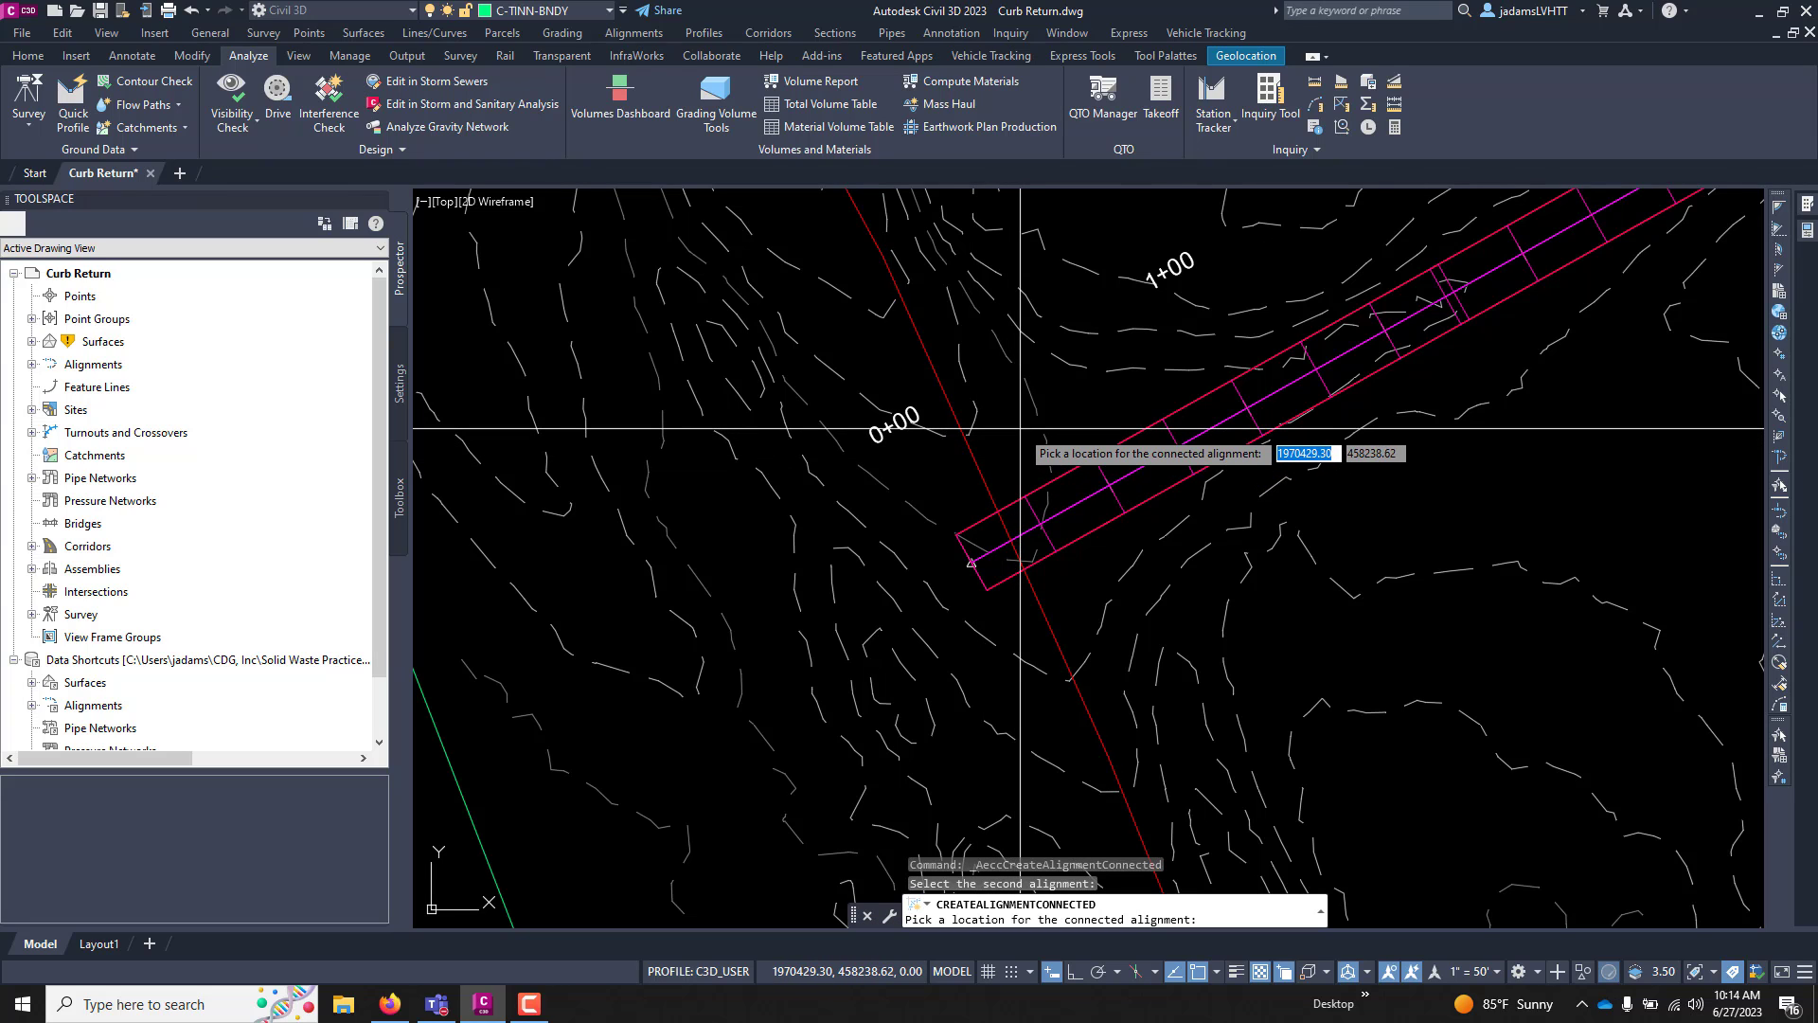
click(1019, 429)
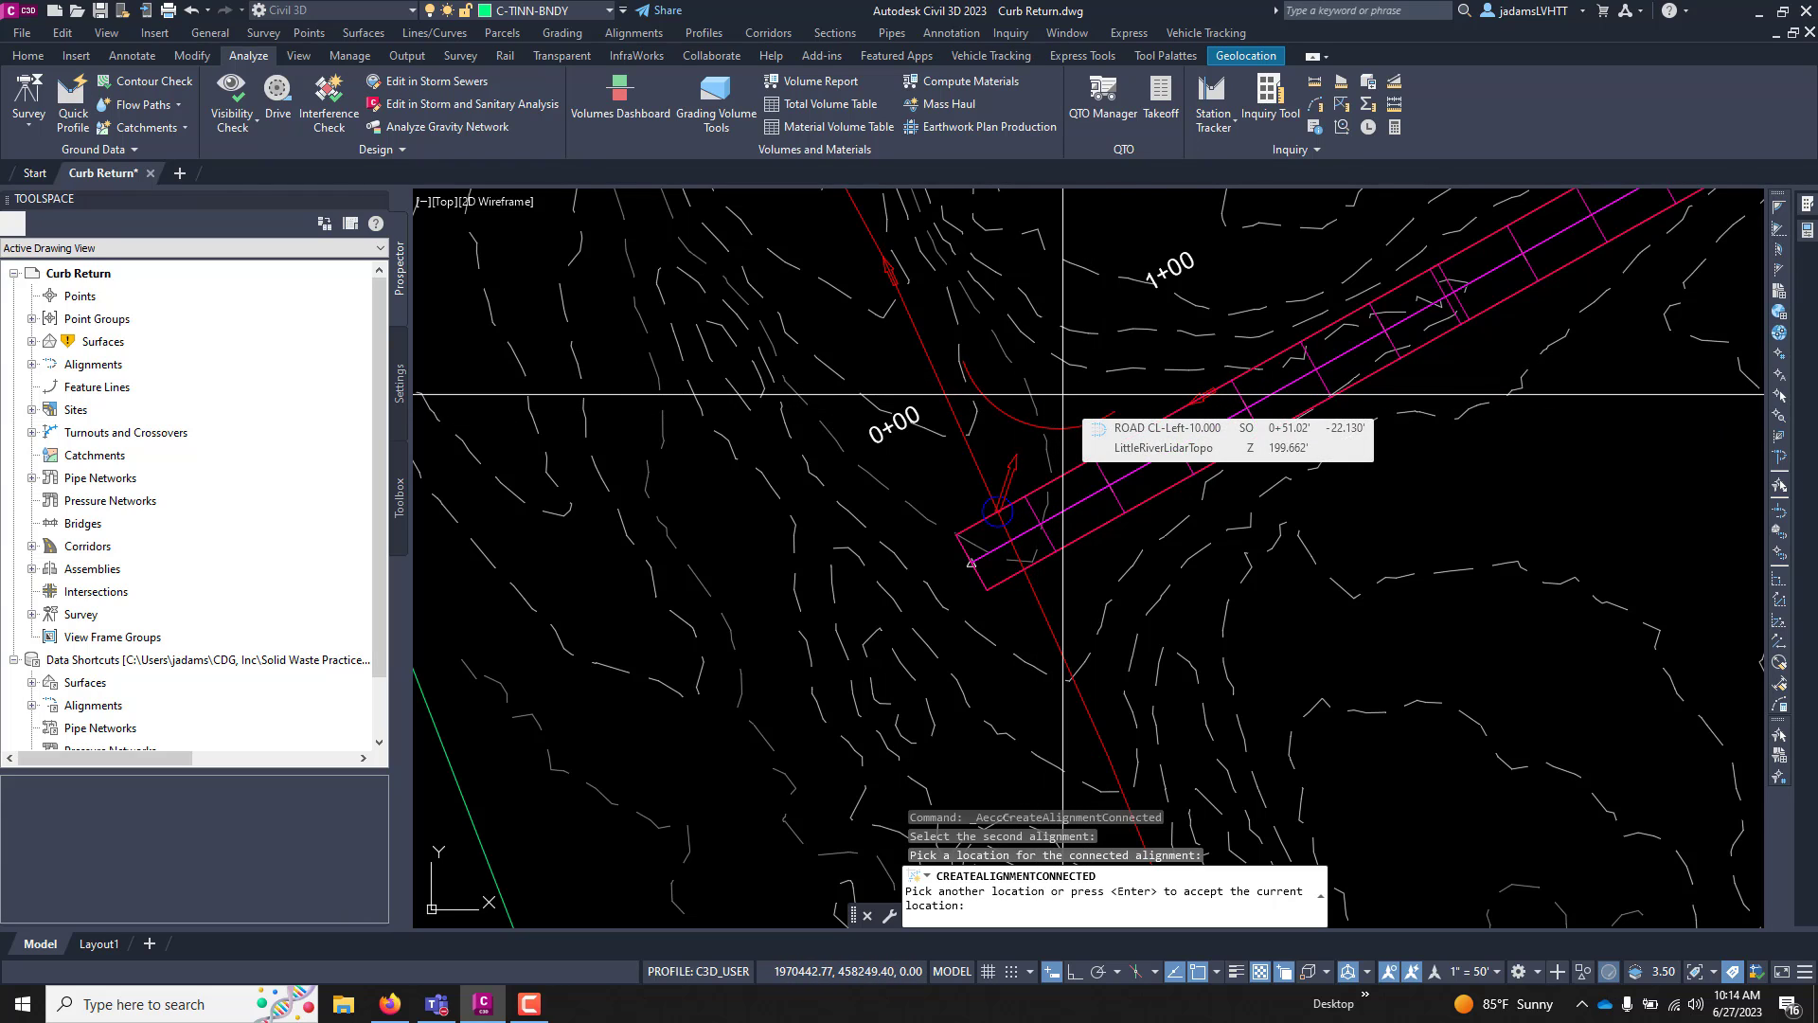
key(Return)
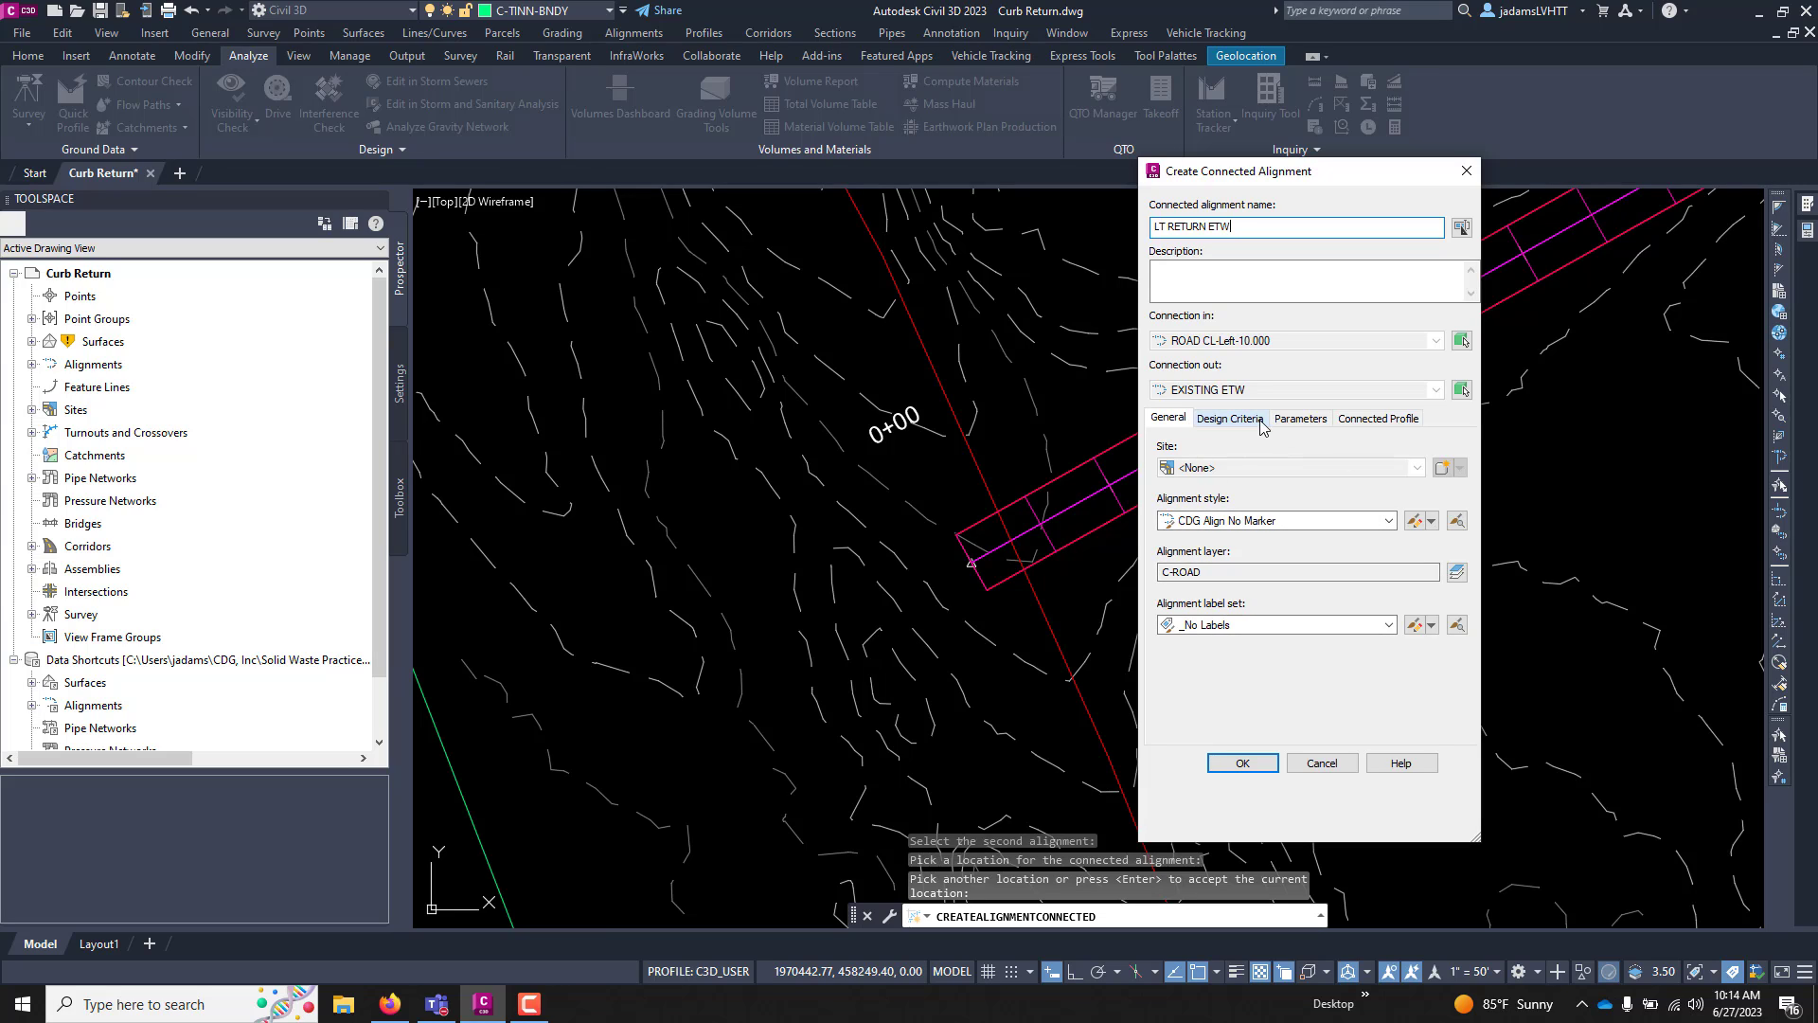
Name the connected alignment LT RETURN ETW, use a Circular Fillet with 25' radius and 25' overlaps, preview it and create it
click(1294, 421)
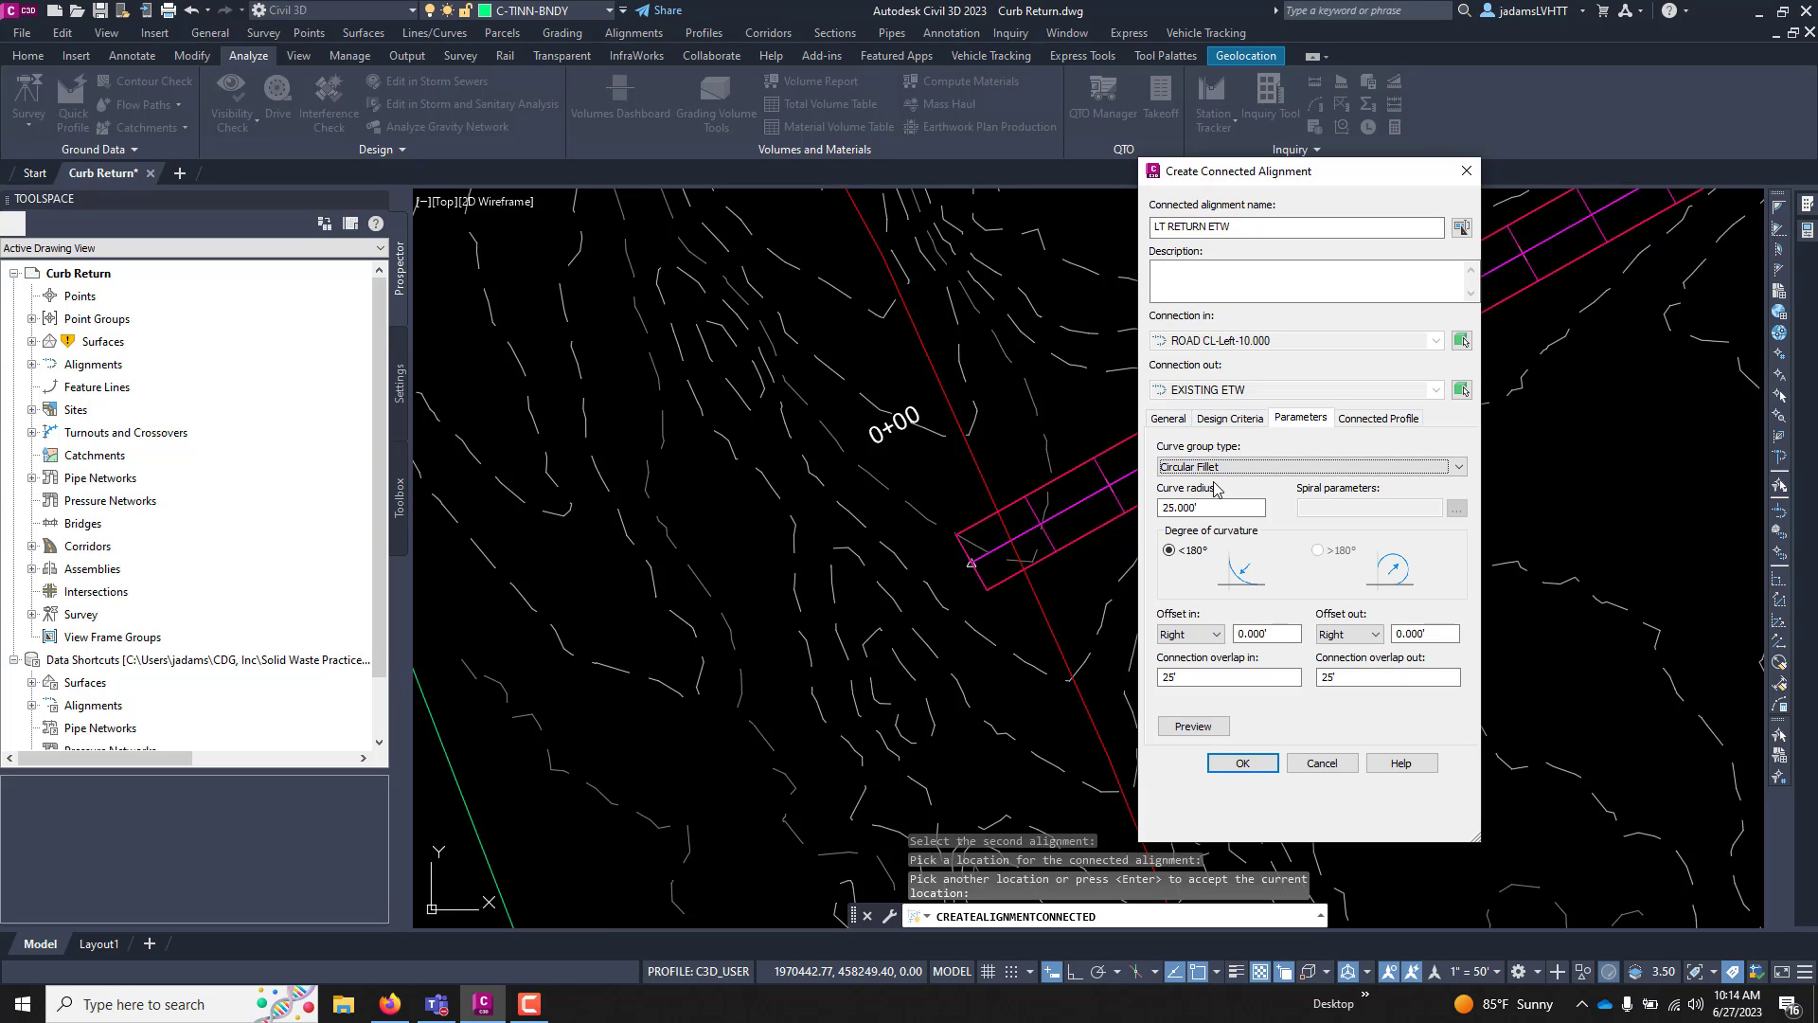
click(1214, 469)
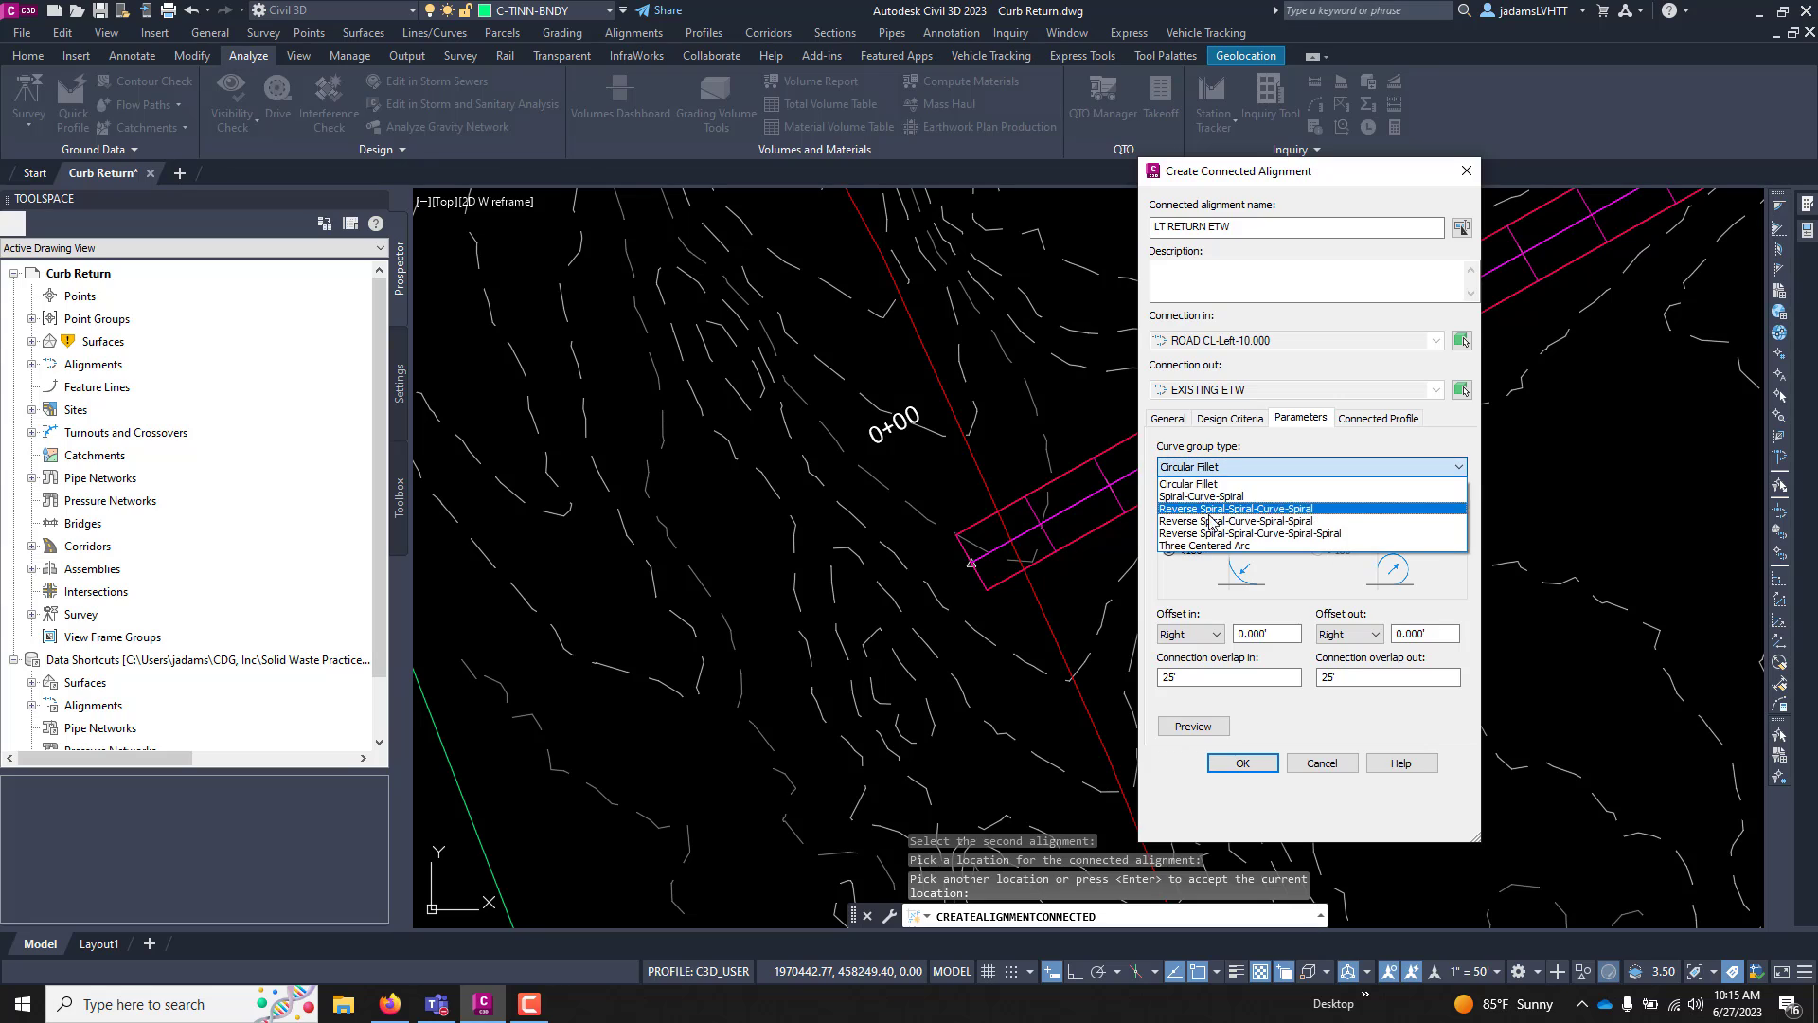
click(1205, 484)
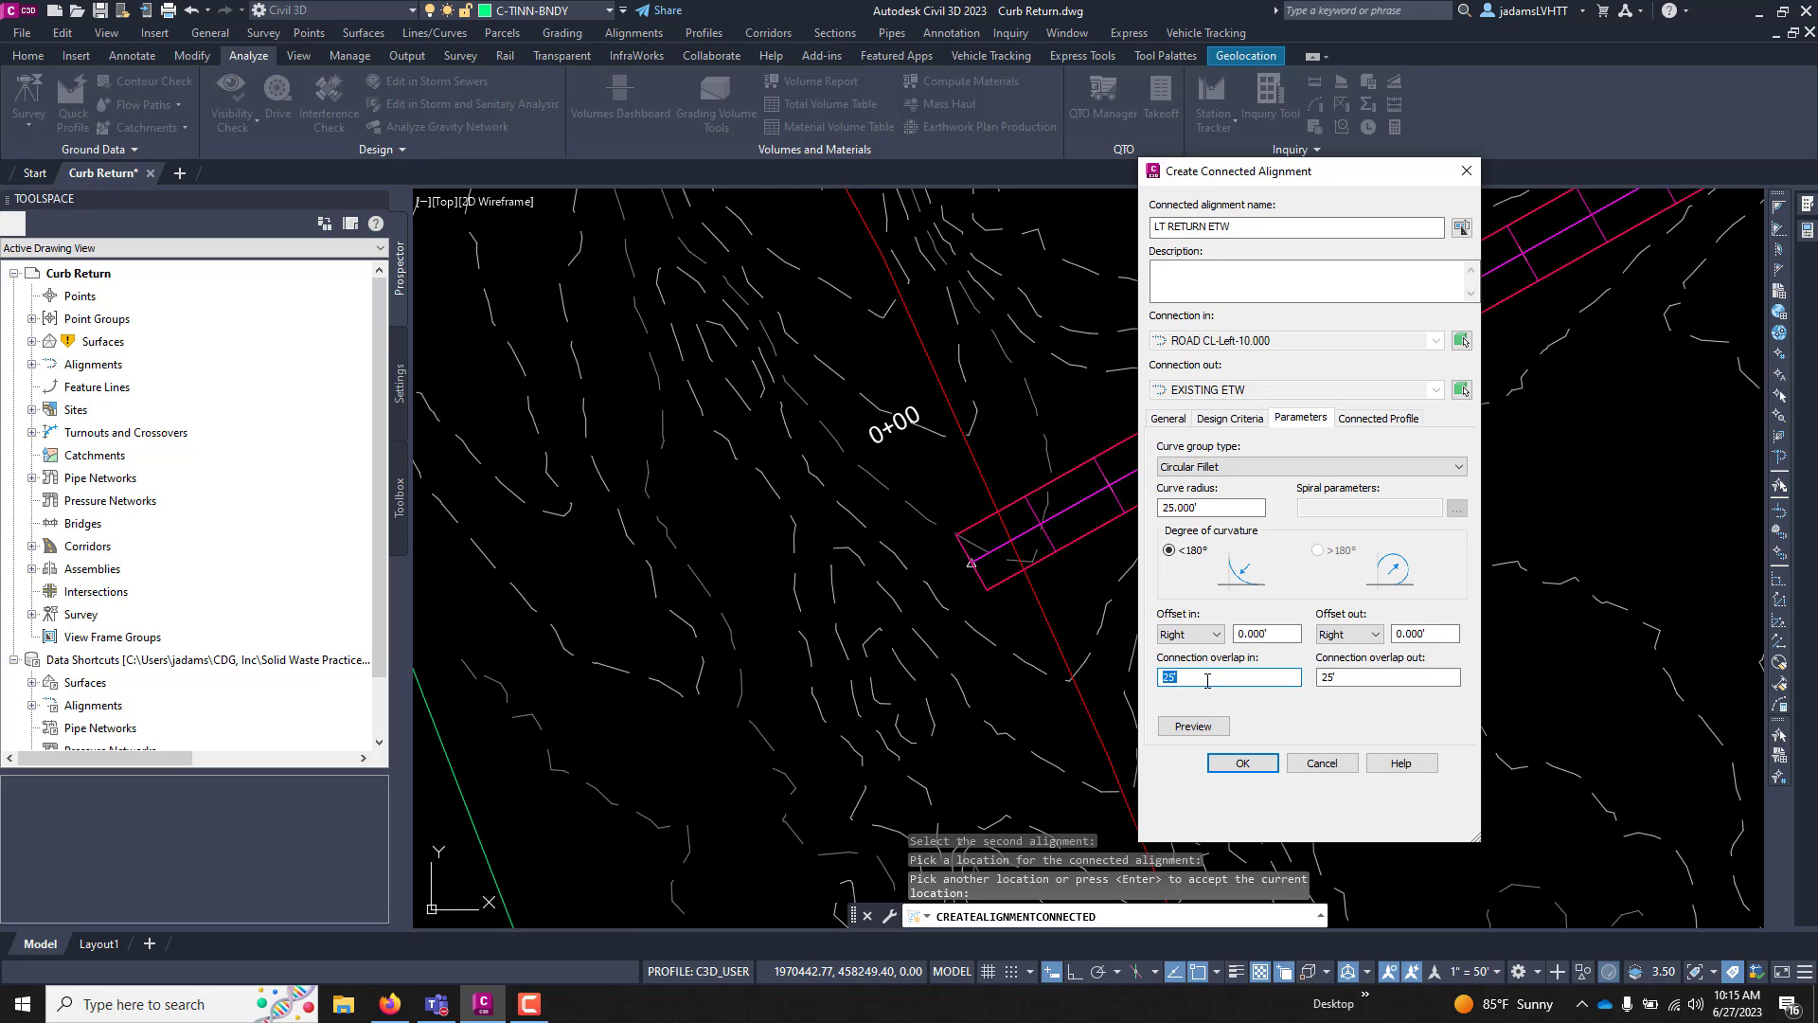
mouse_move(1325, 175)
mouse_down()
mouse_move(1609, 178)
mouse_move(1521, 182)
mouse_up()
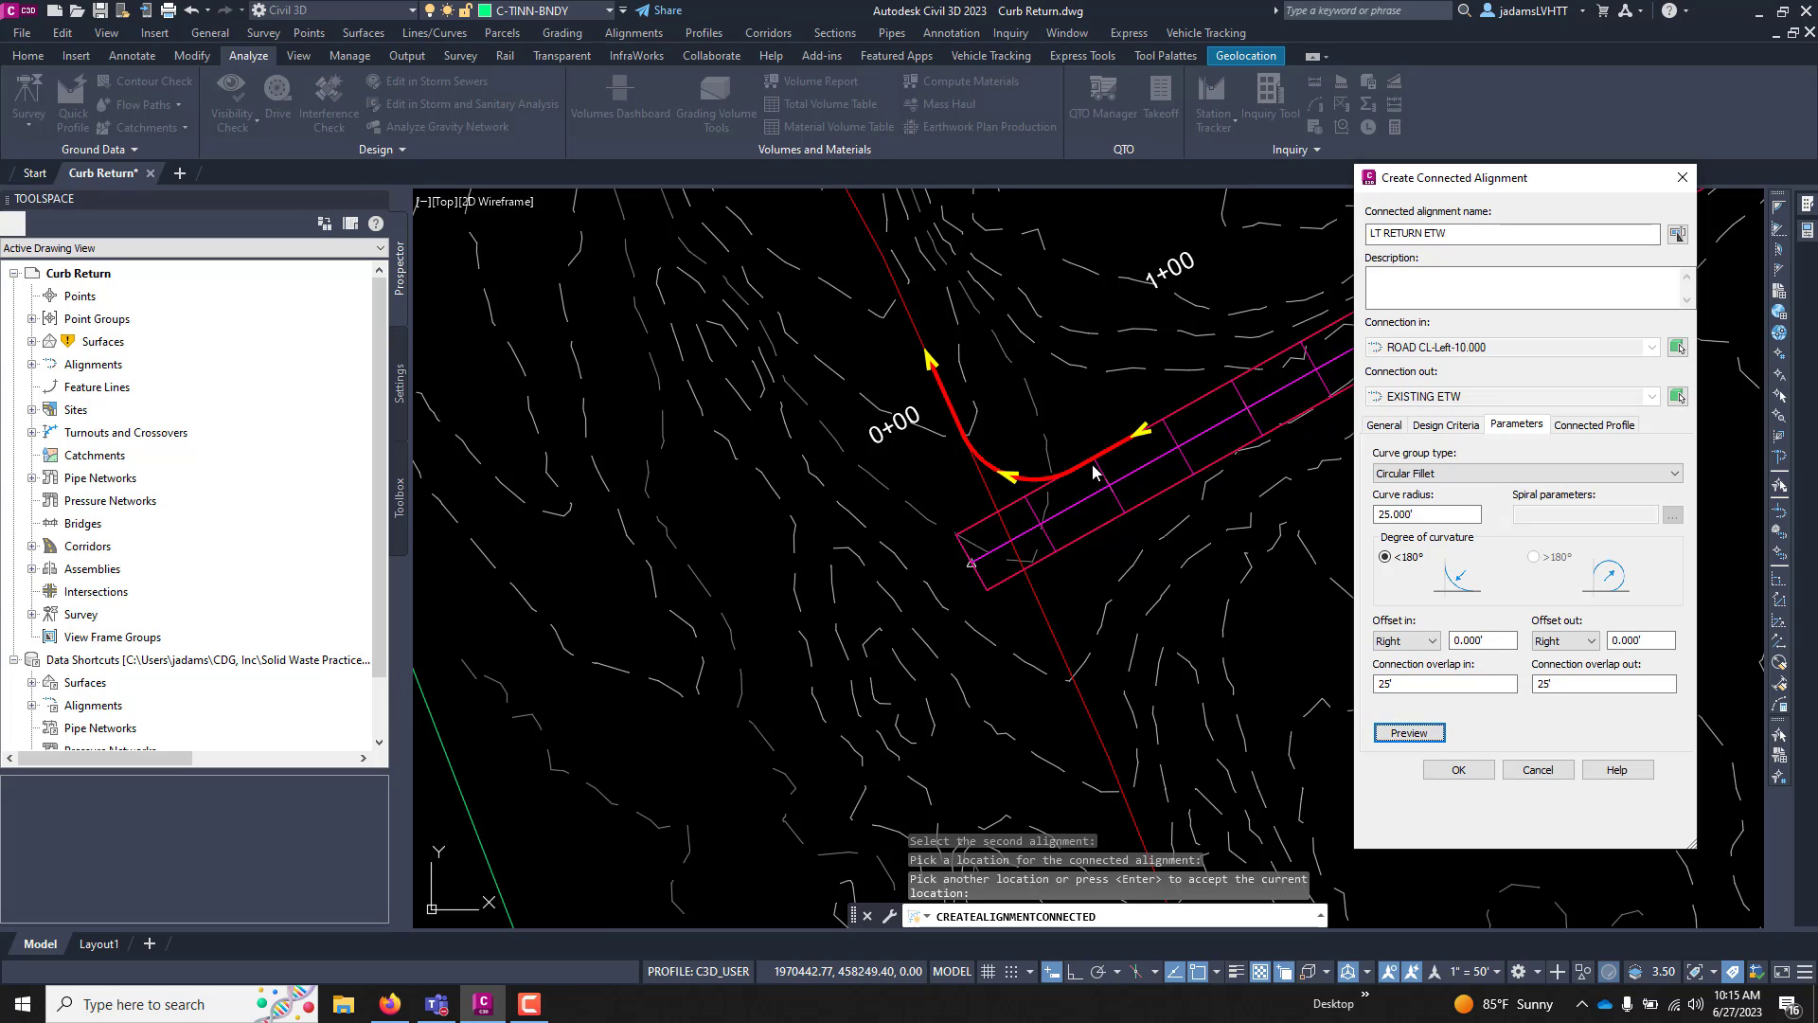
click(1454, 769)
click(1116, 416)
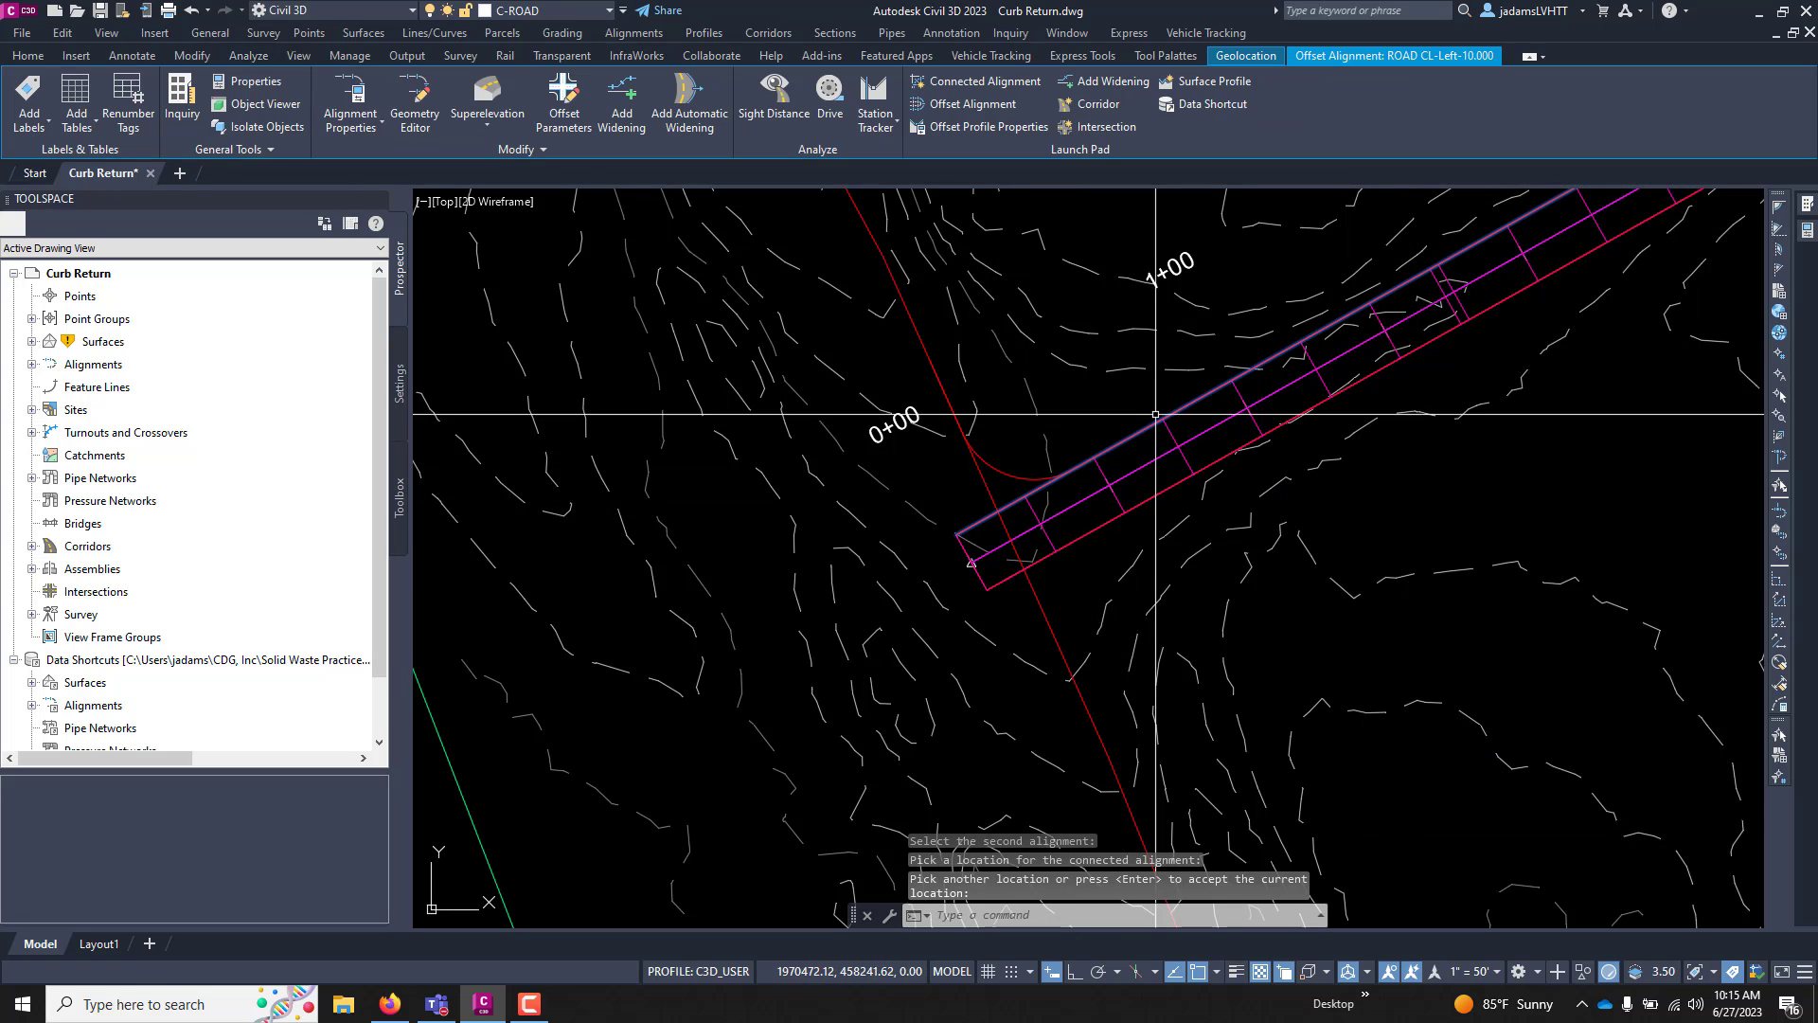
click(1125, 529)
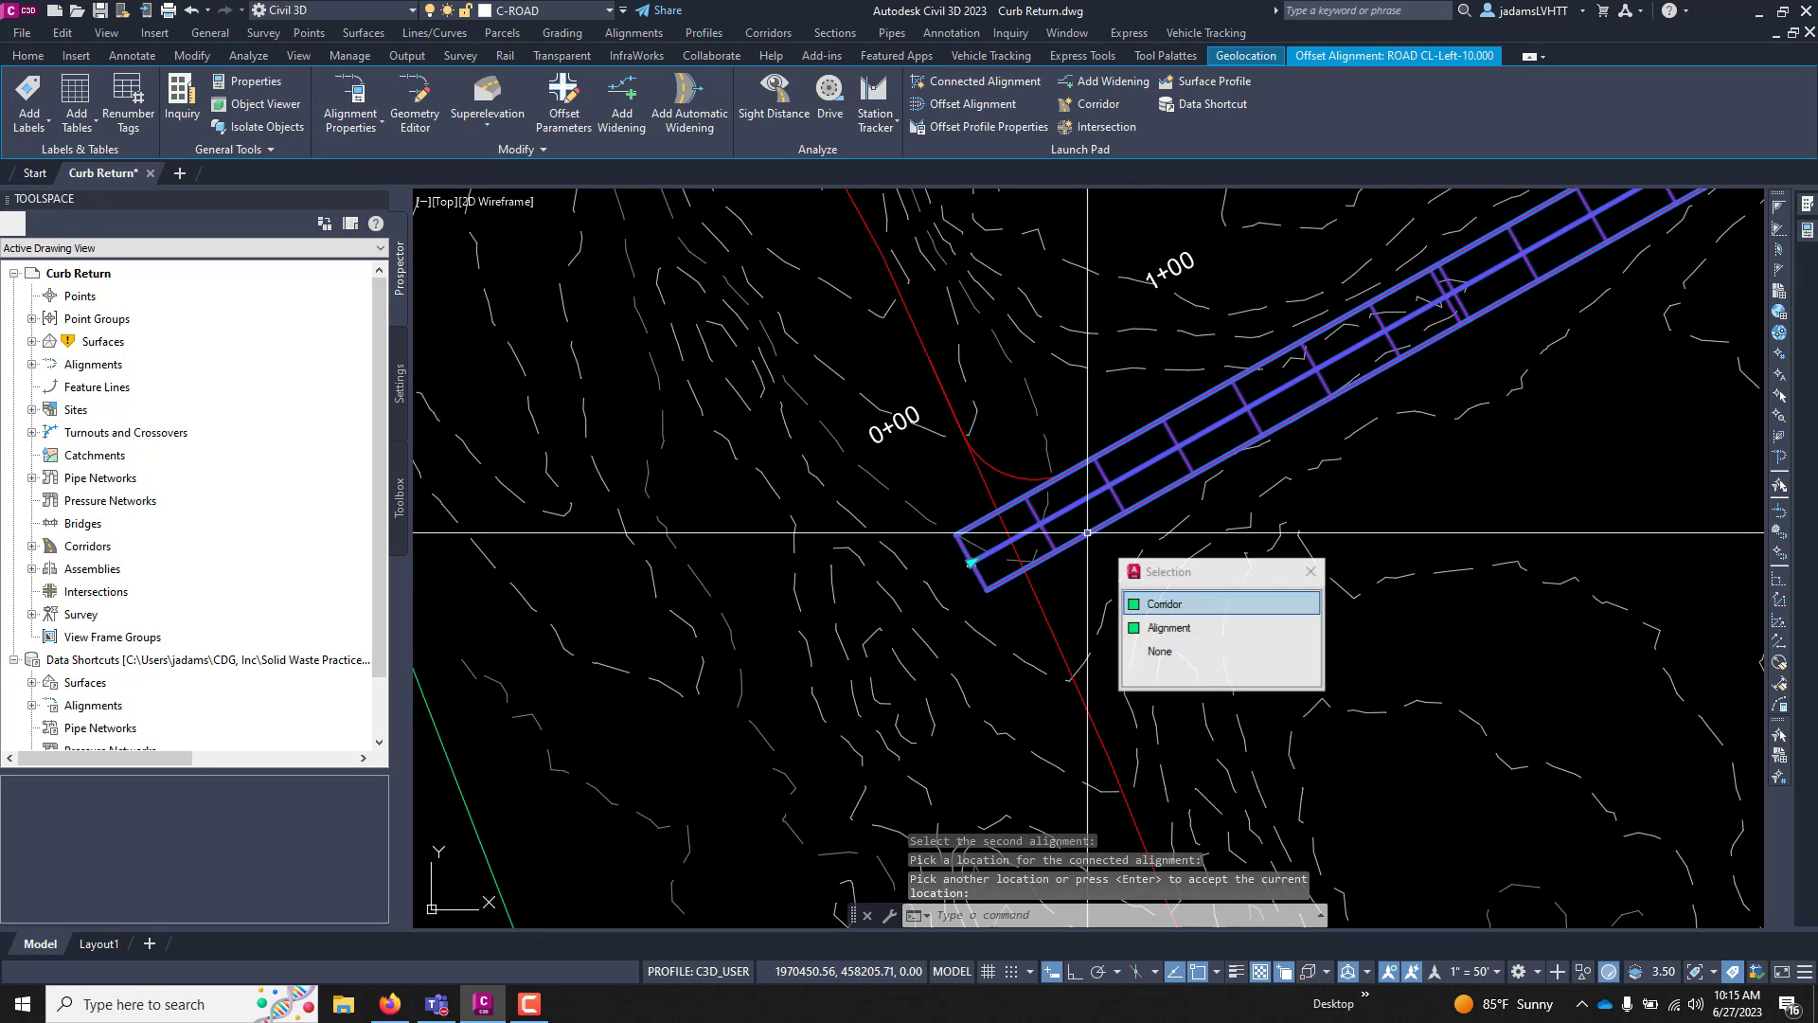
click(1167, 628)
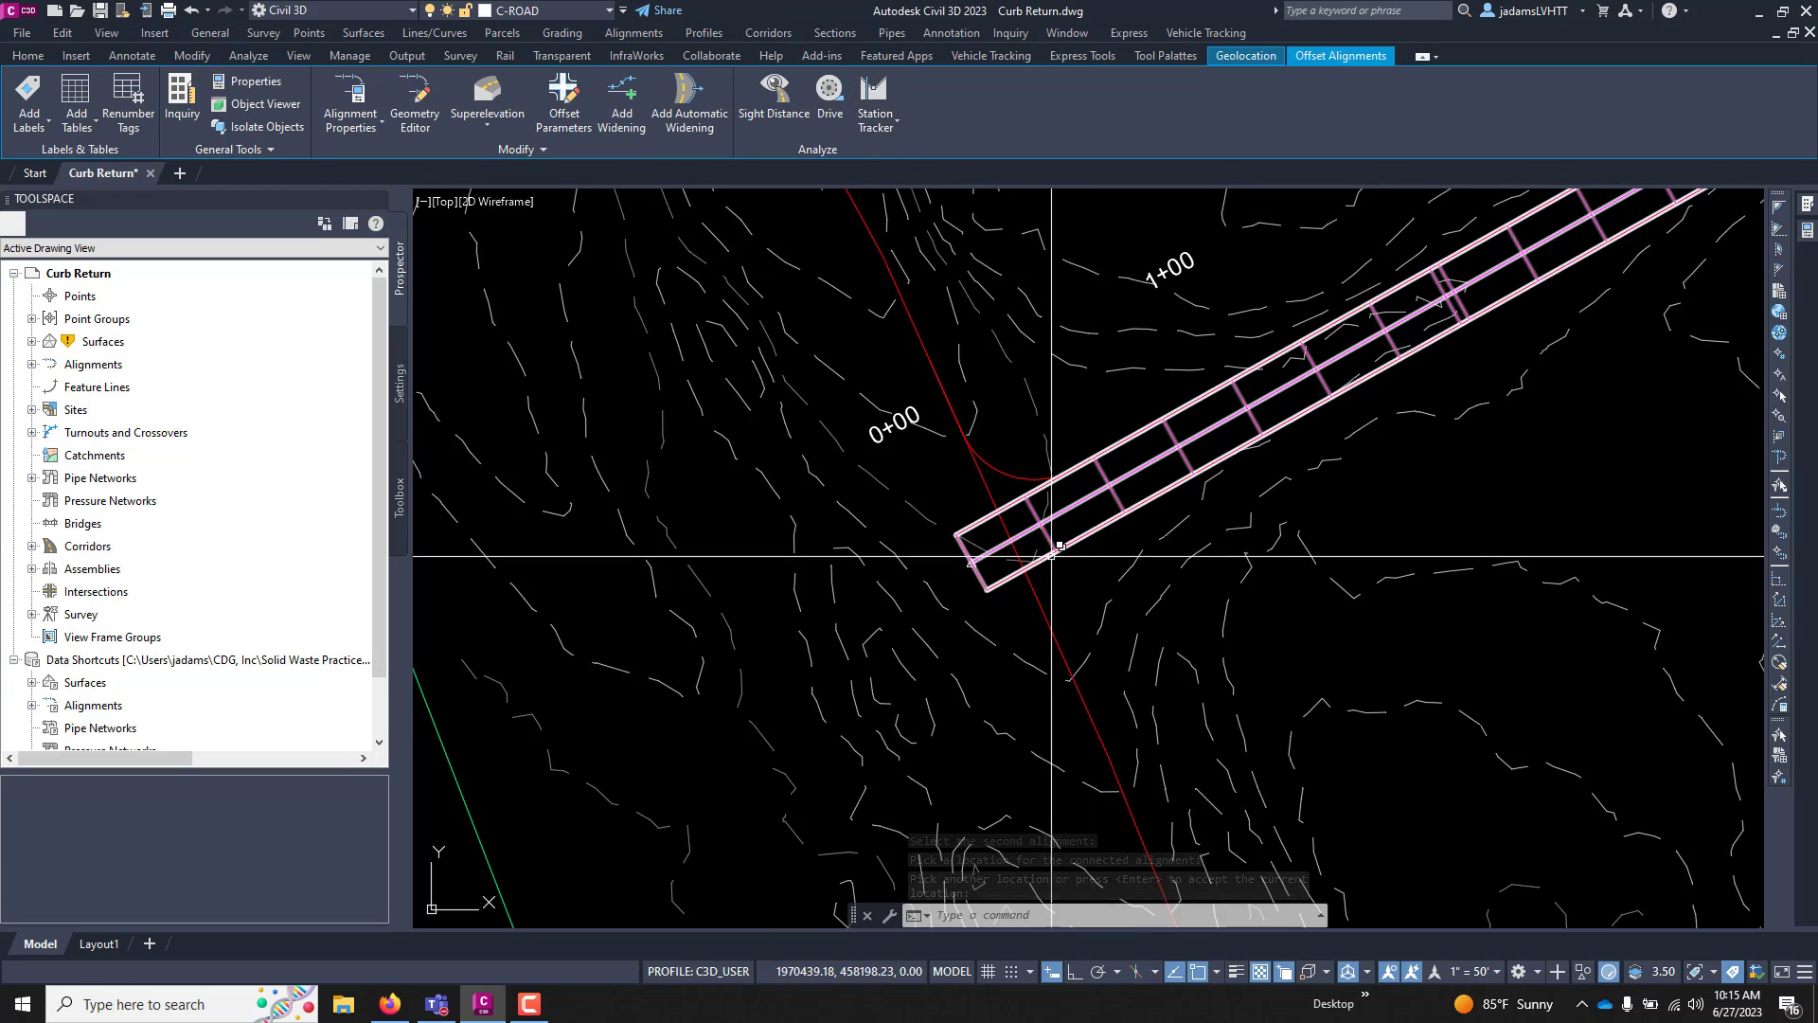
click(1165, 635)
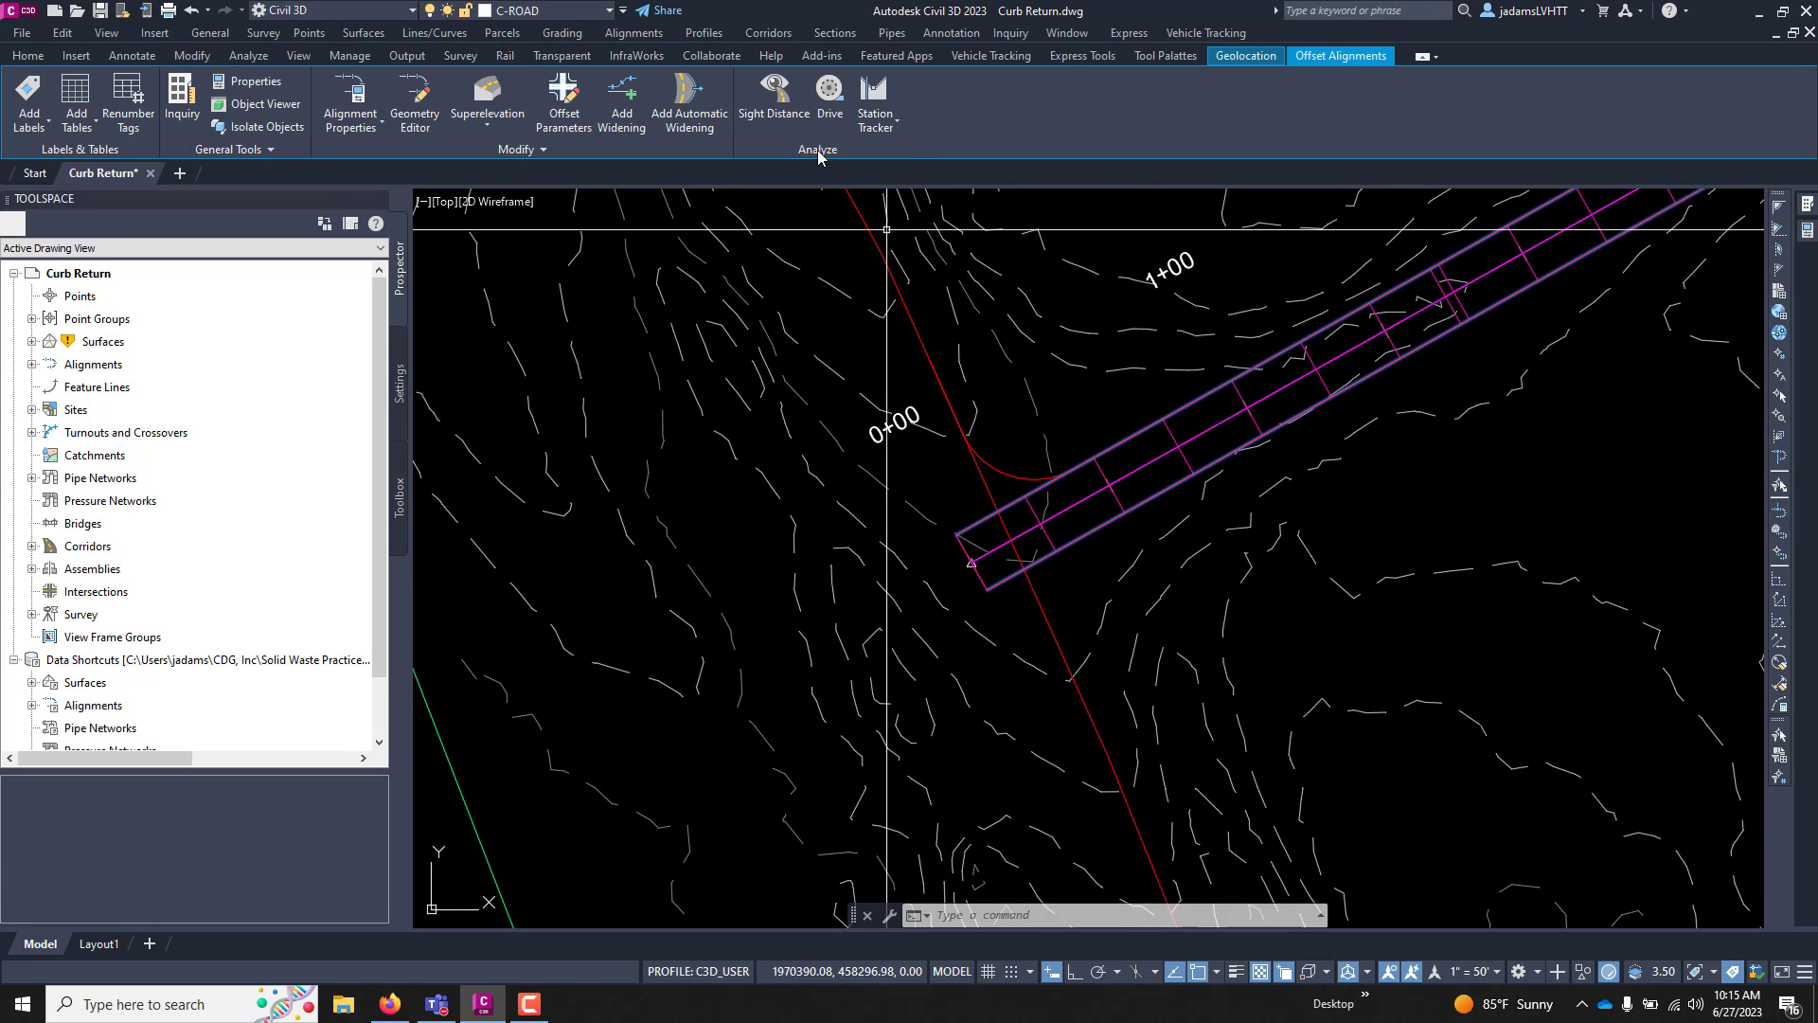
key(Escape)
key(Escape)
Start a connected alignment from the road's right offset alignment to EXISTING ETW, locating it in the south corner of the intersection
click(1113, 519)
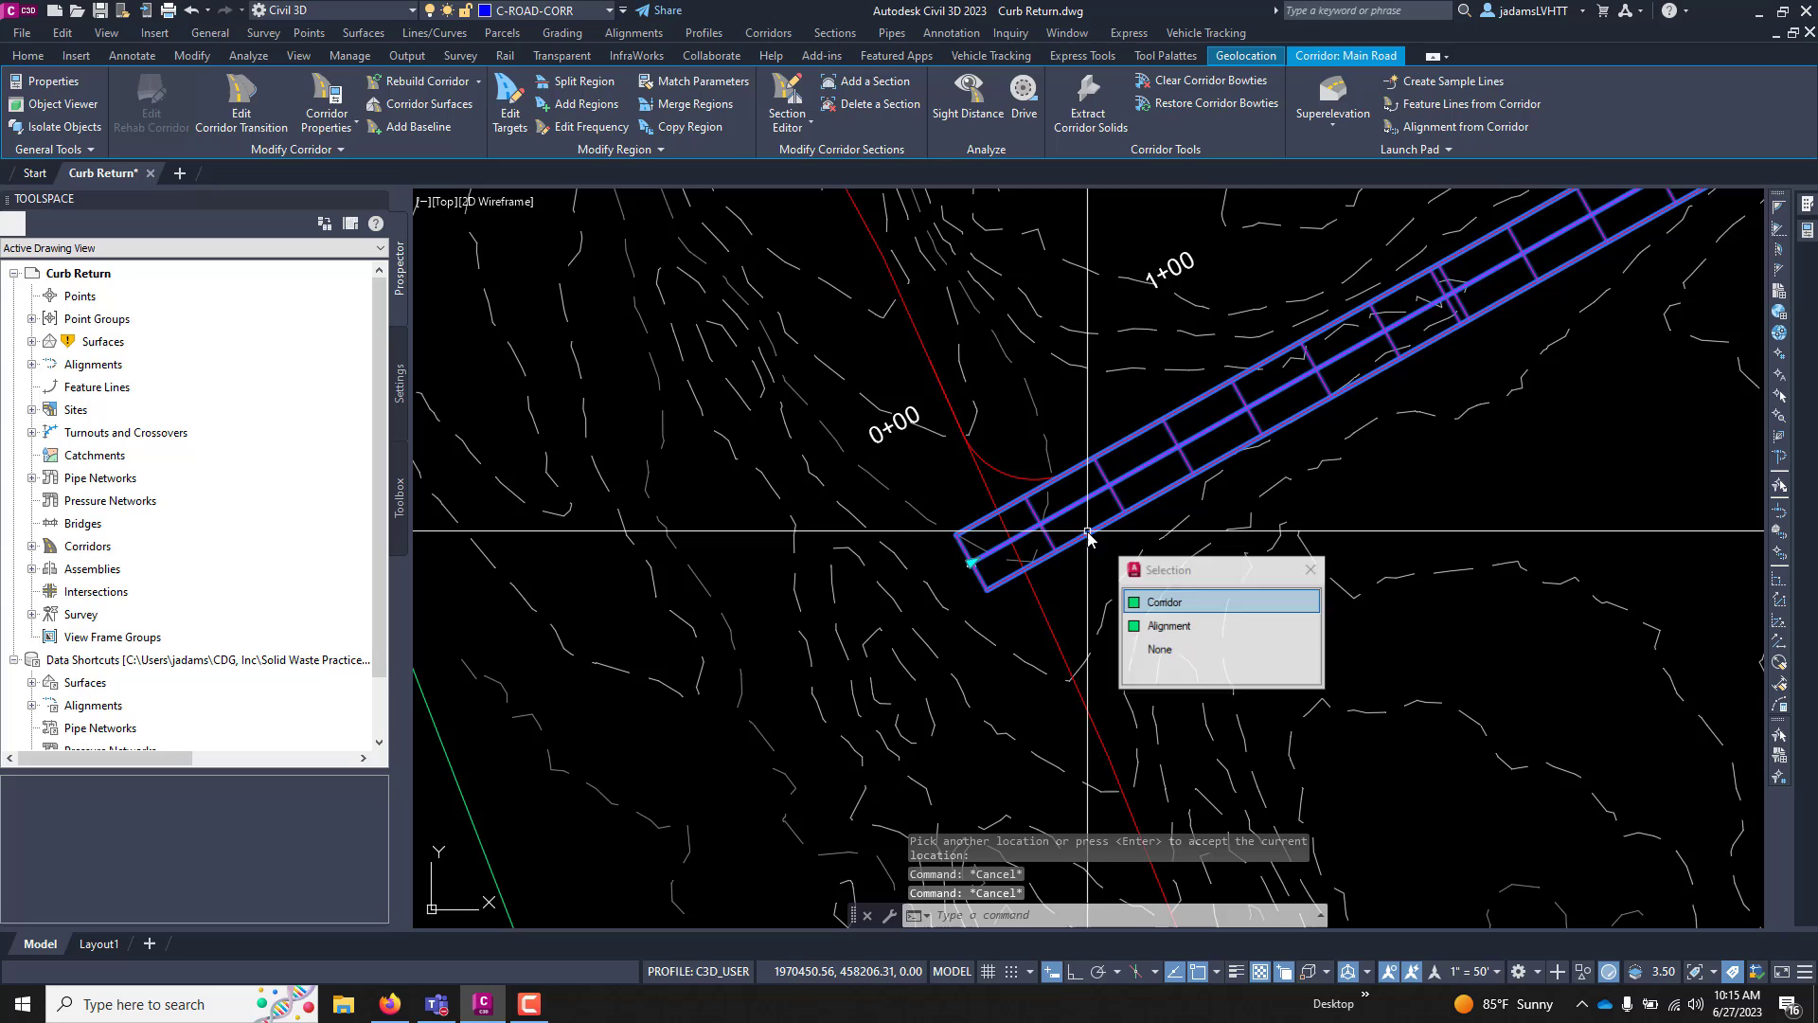
click(1165, 625)
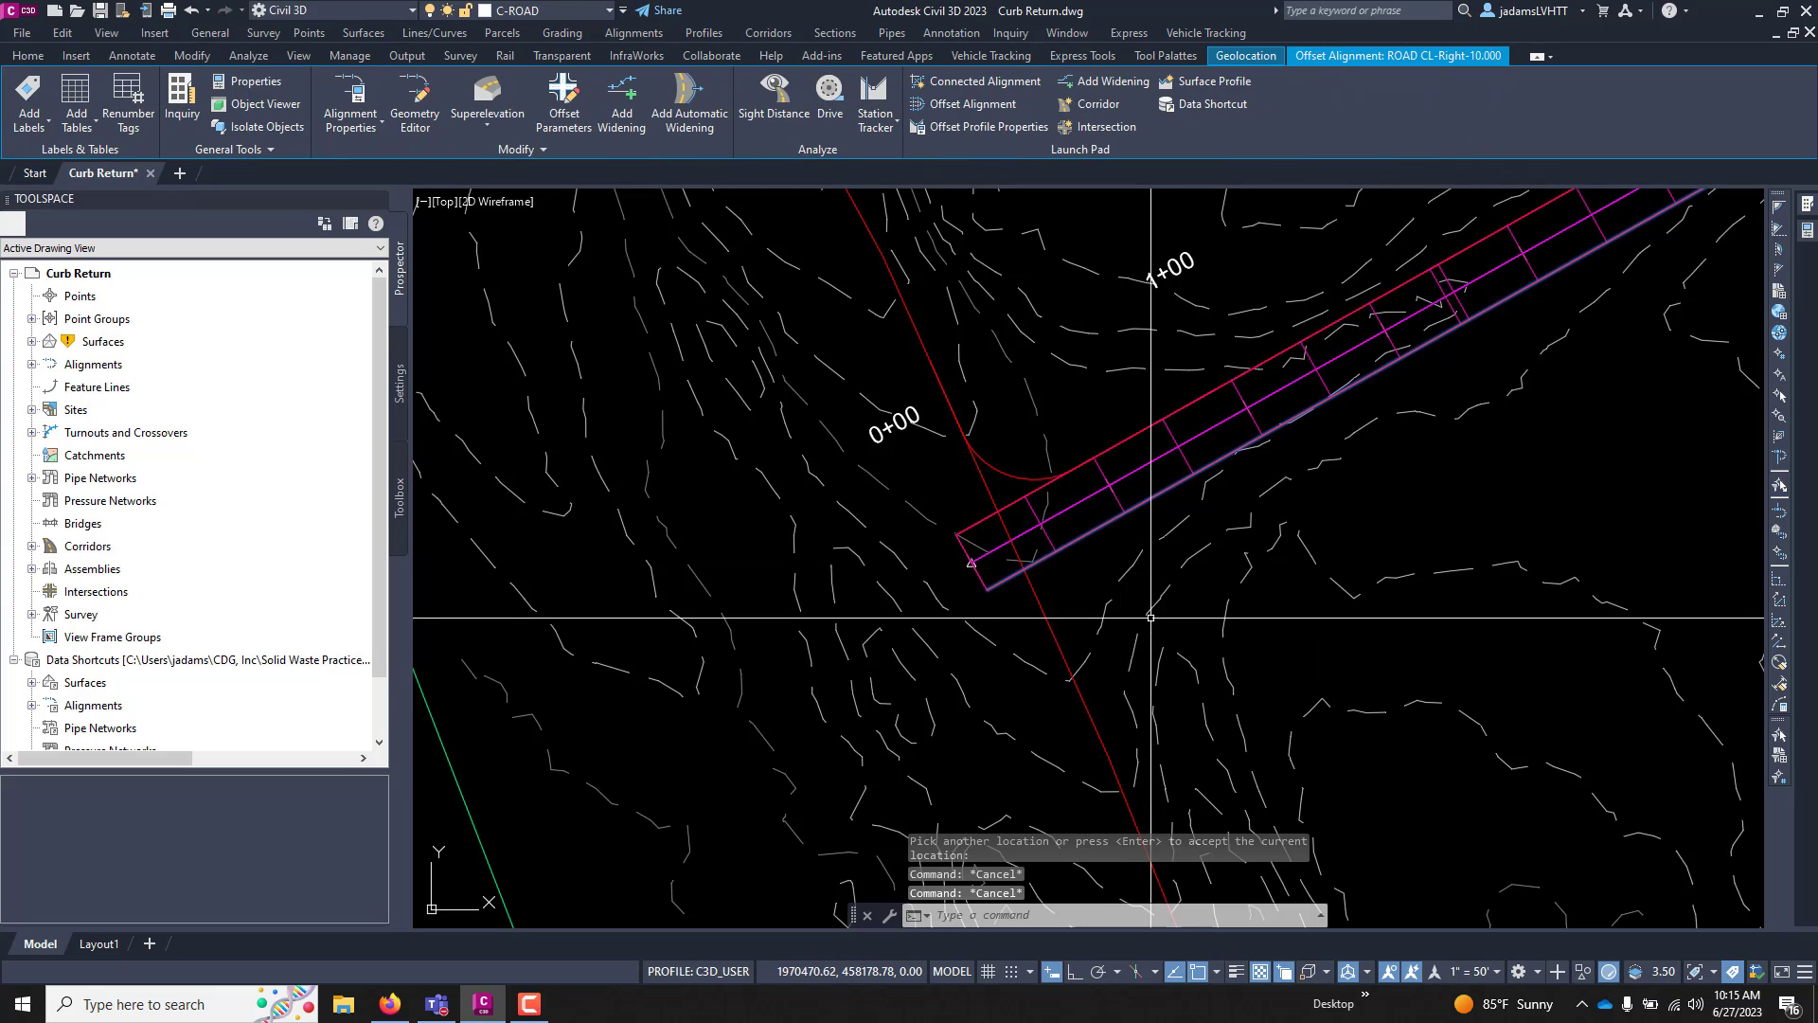
click(975, 83)
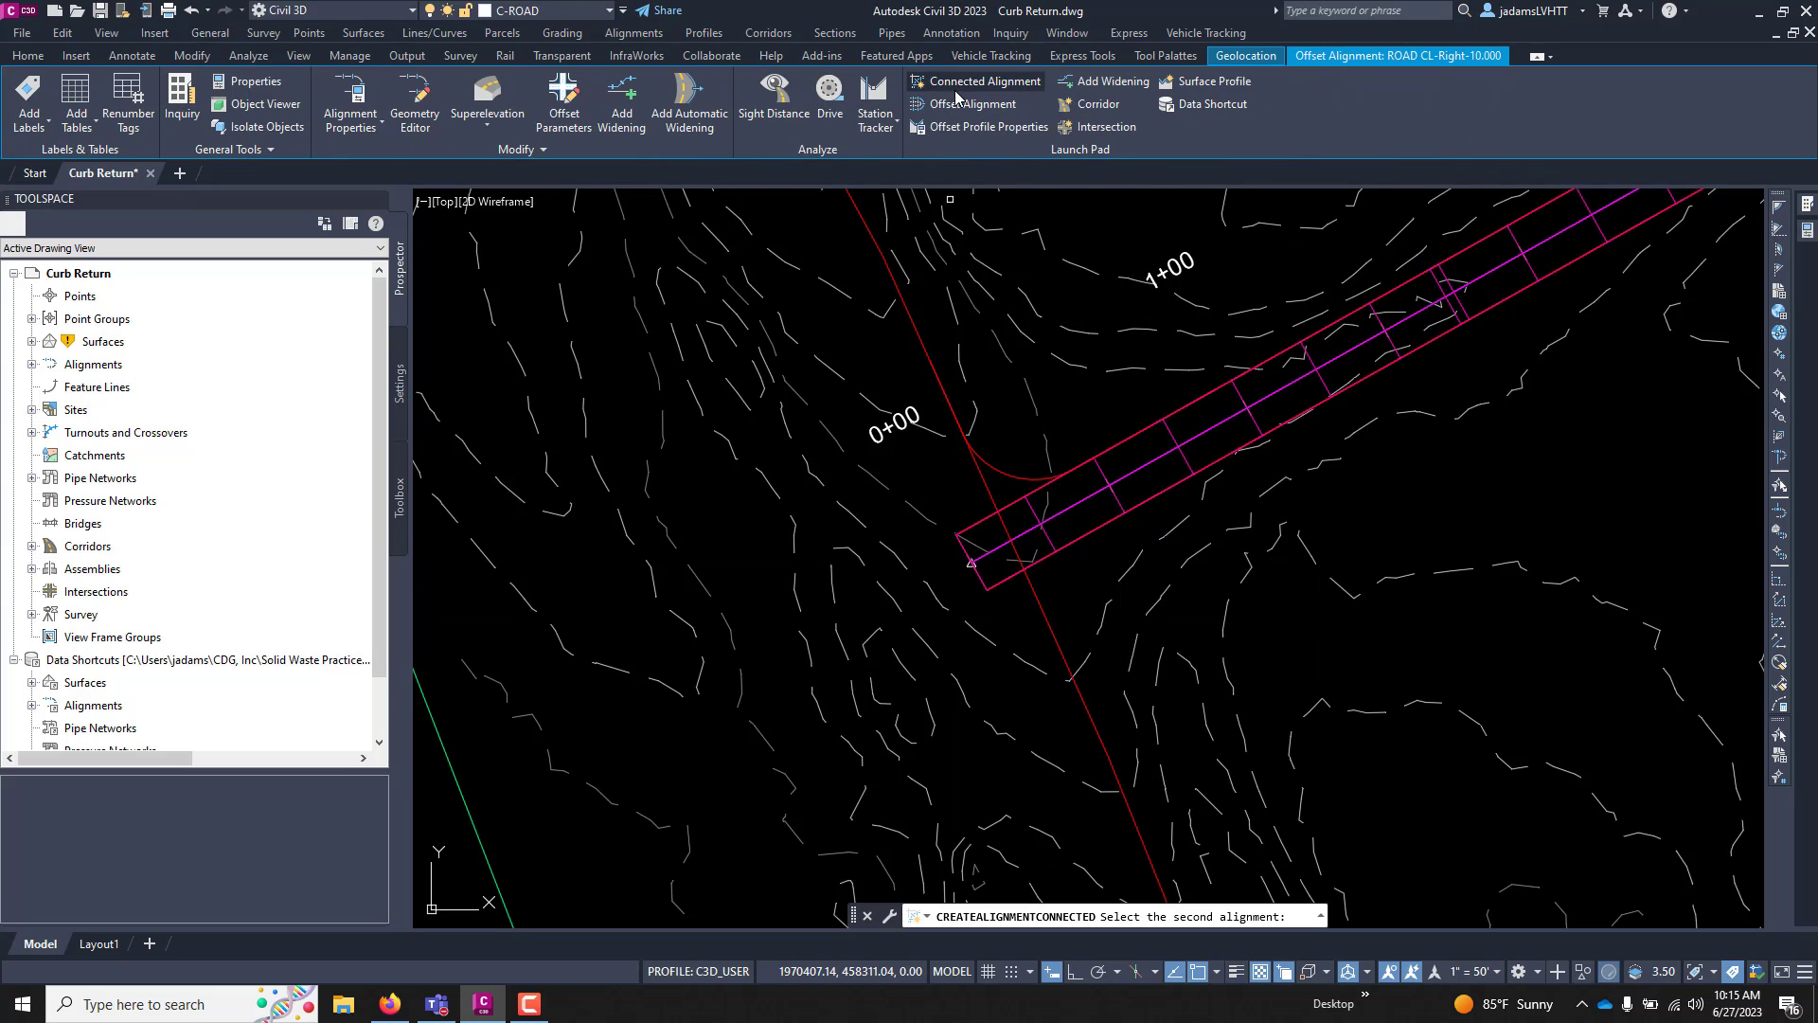
click(1059, 628)
click(1080, 598)
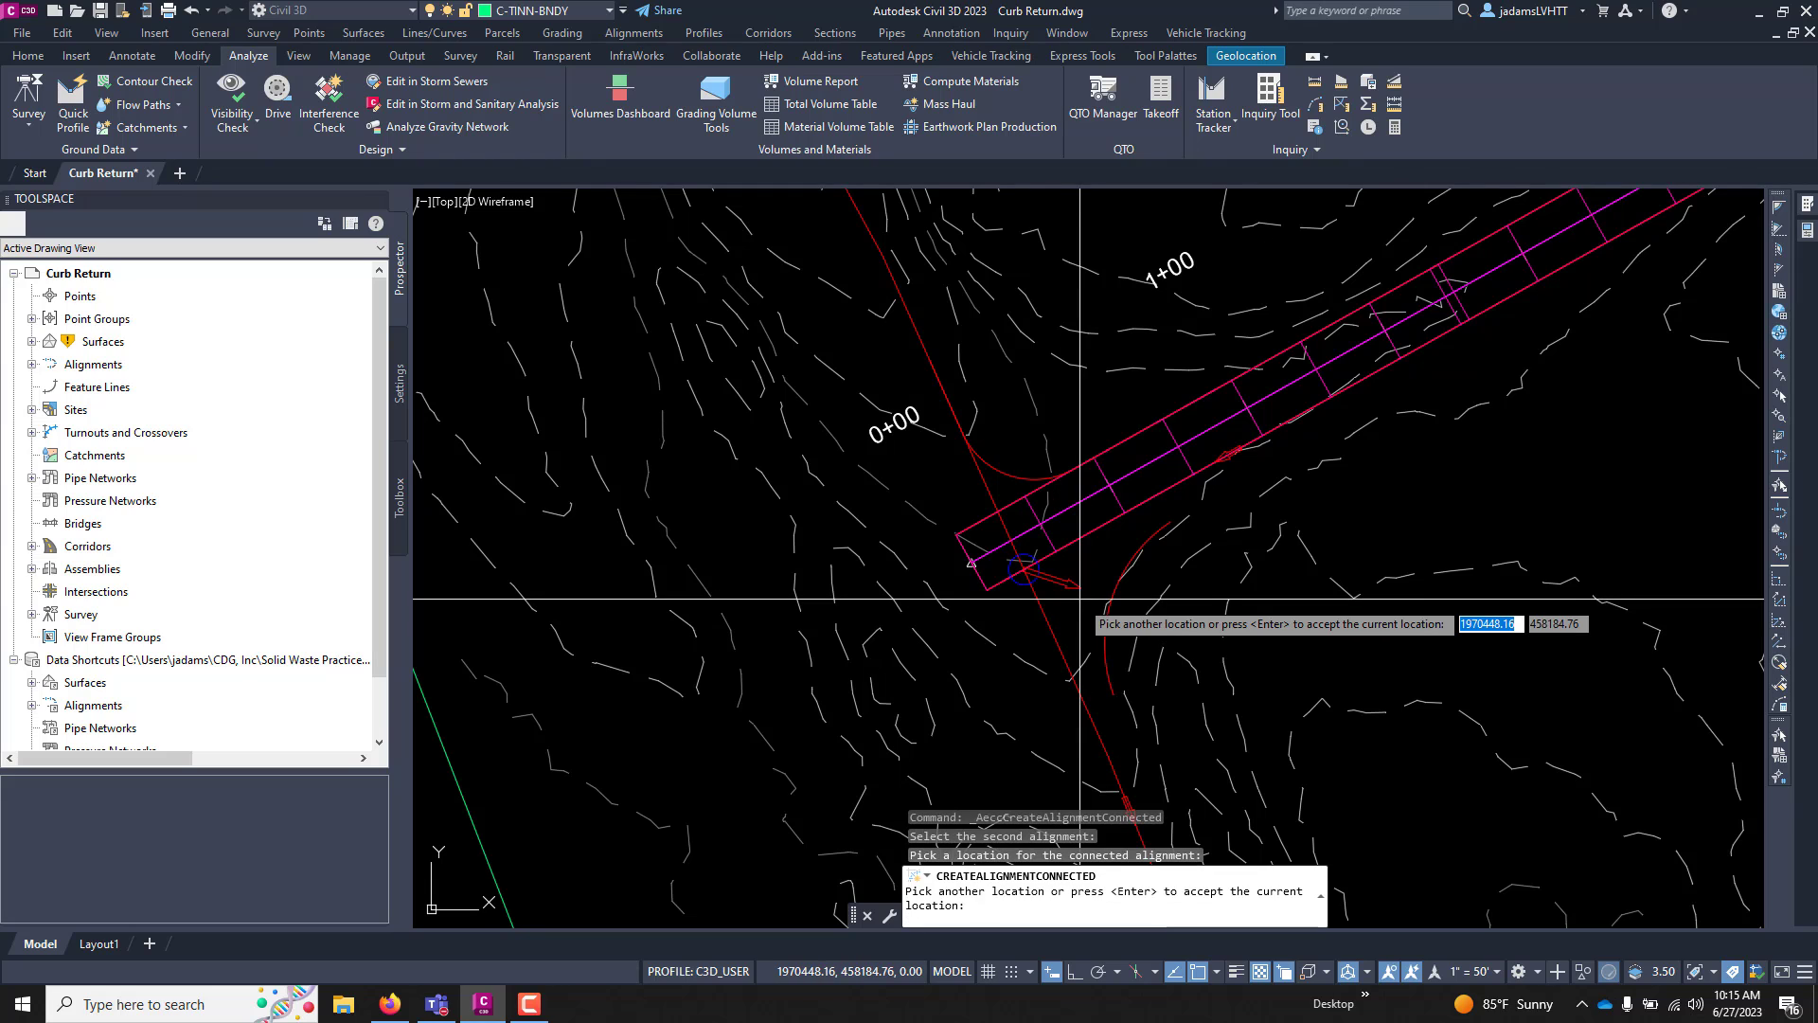
key(Return)
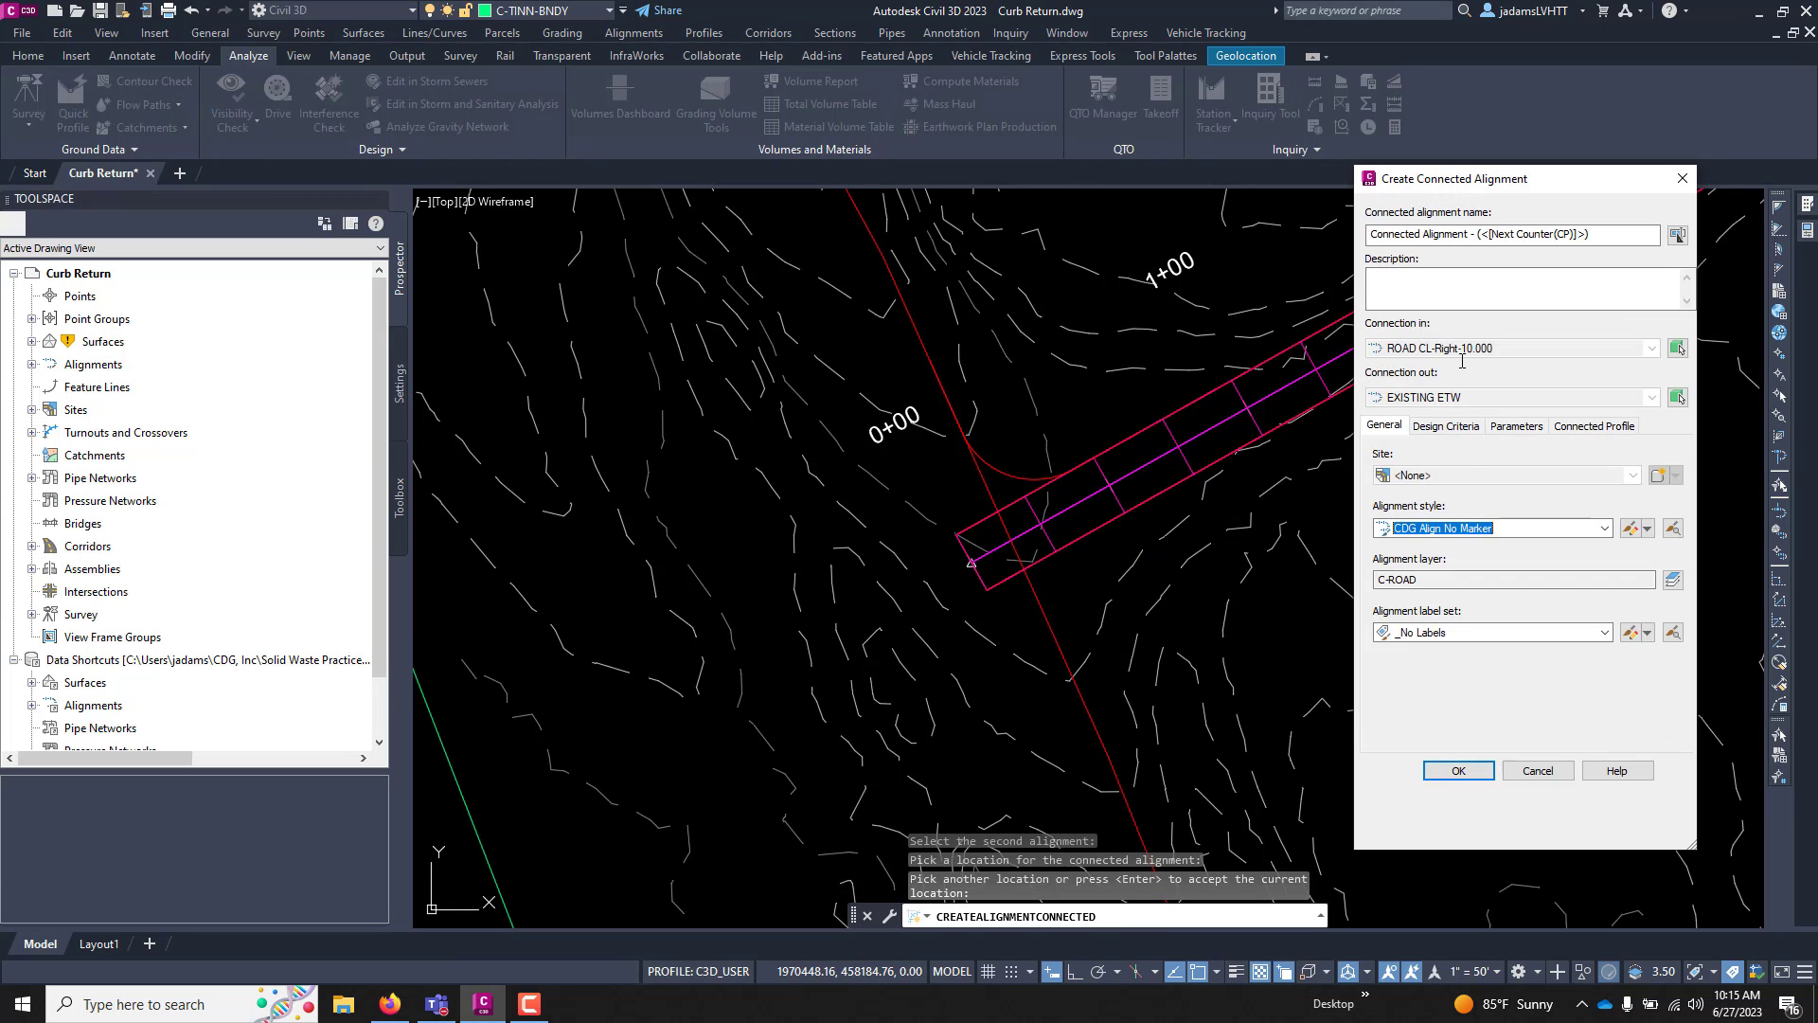
Name the right-side connected alignment RT RETURN ETW and create it with the existing curve parameters
click(1515, 426)
click(1381, 427)
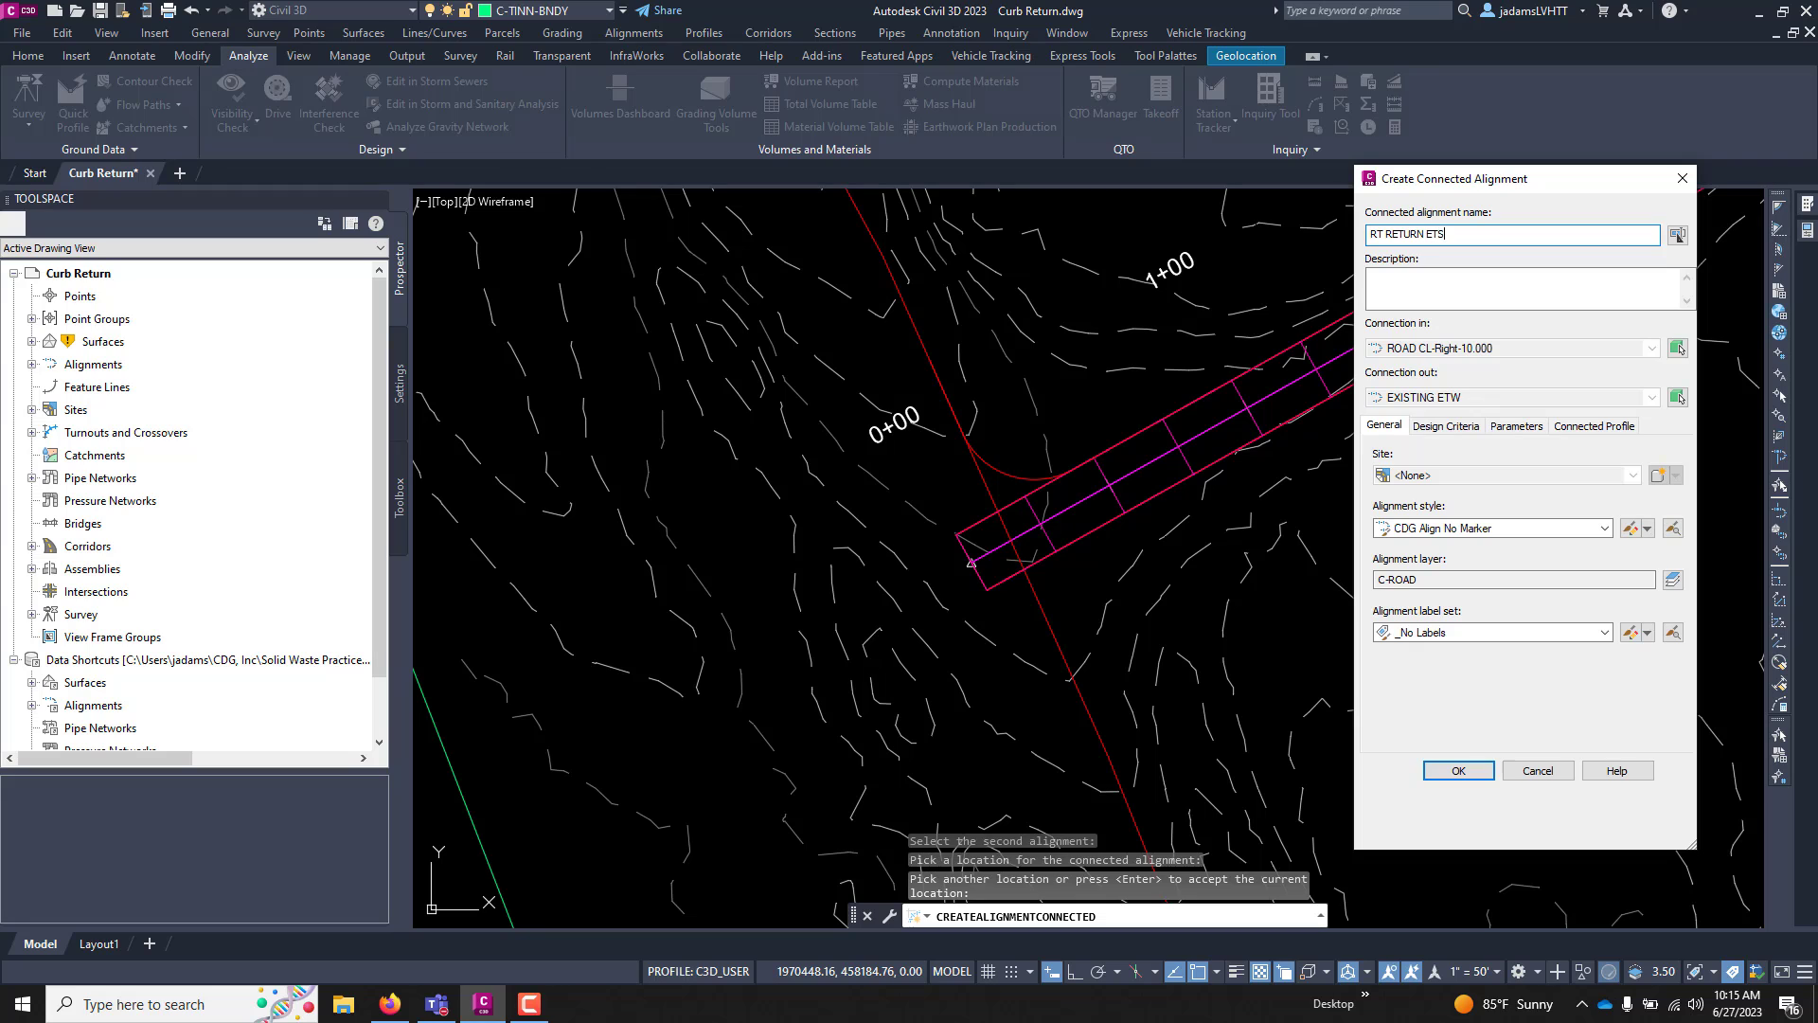
click(1458, 771)
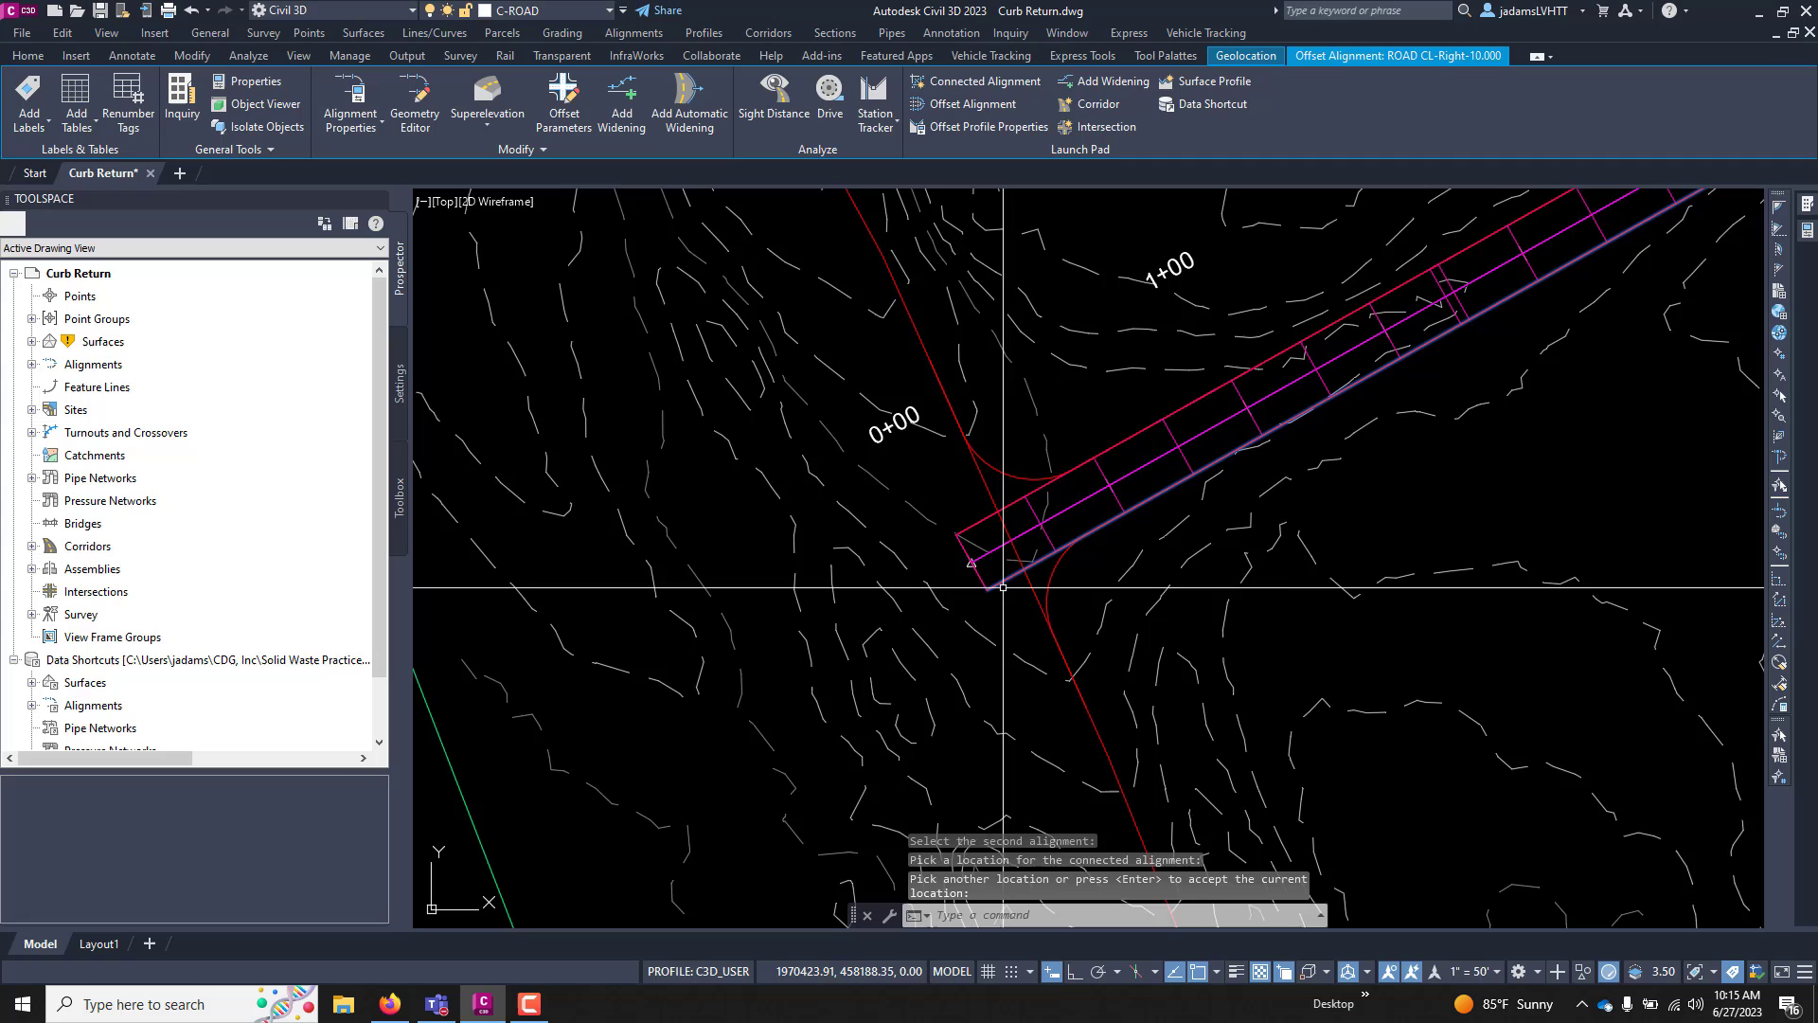
Try moving the first curve's PI on the road centerline southwest to test how both curb returns follow, and restore the centerline
scroll(869, 596, down, 3)
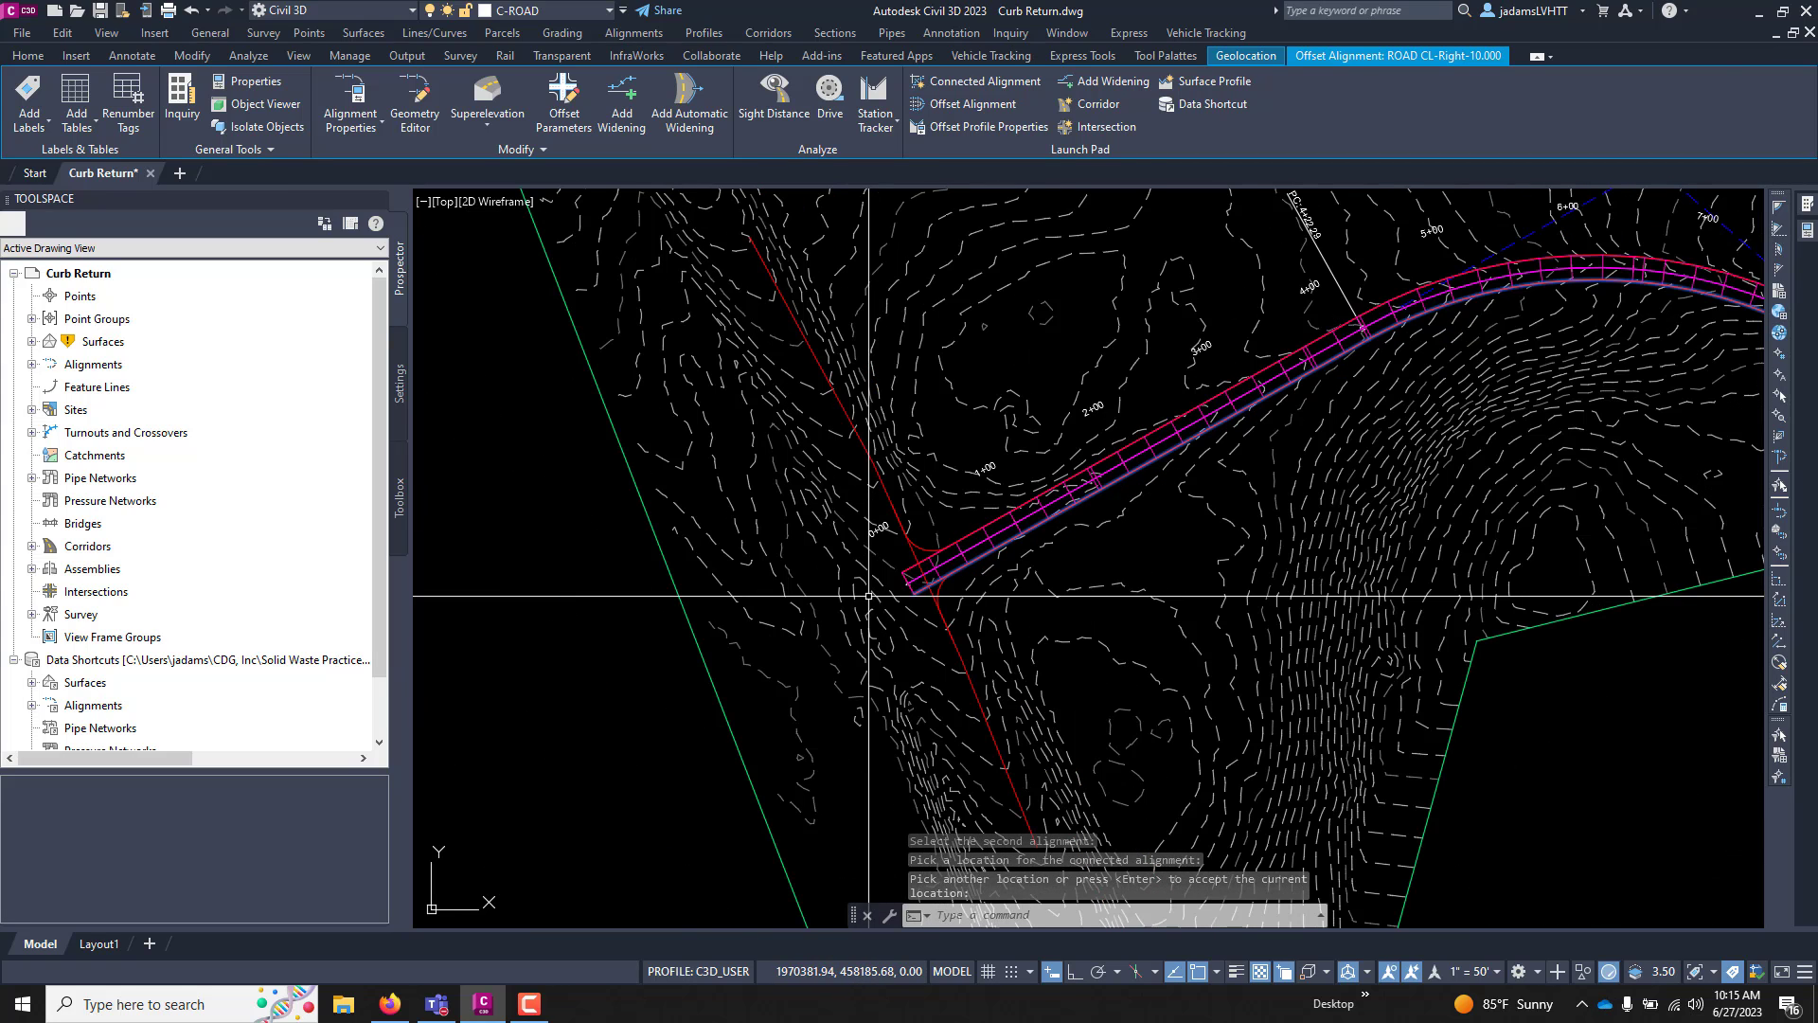
click(1536, 229)
scroll(1074, 448, down, 2)
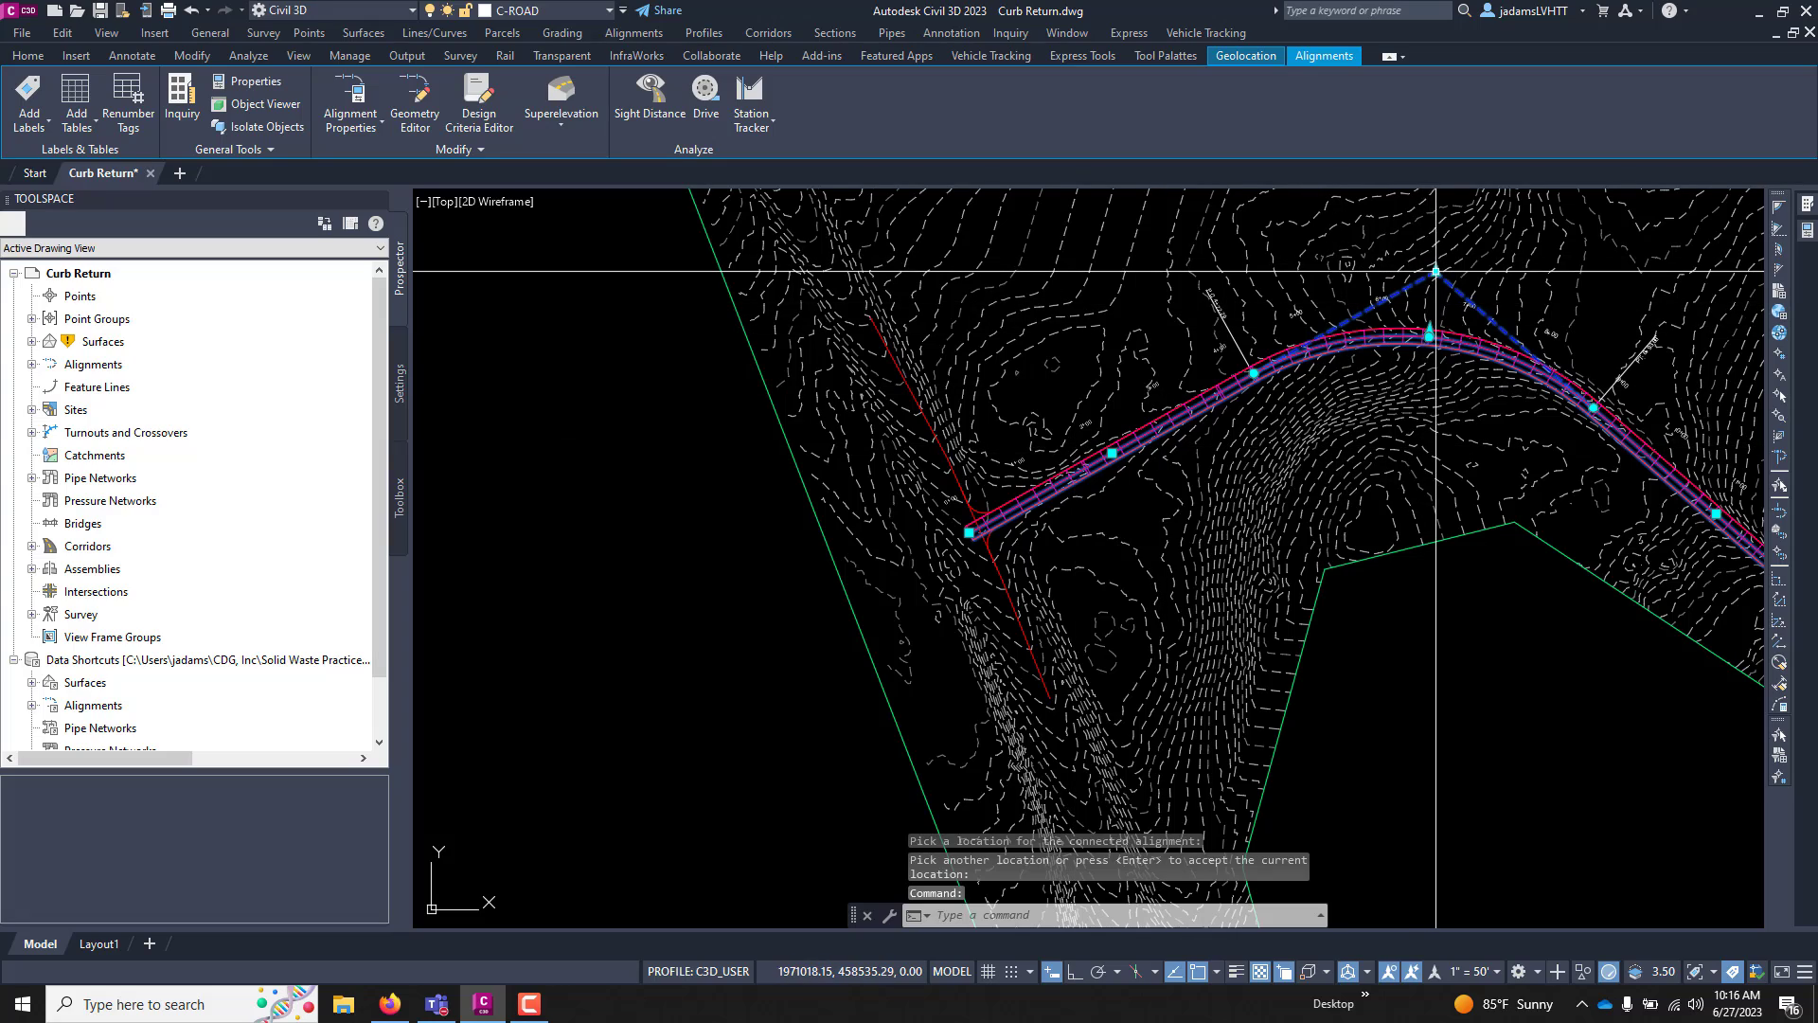
click(1435, 272)
scroll(1051, 403, up, 5)
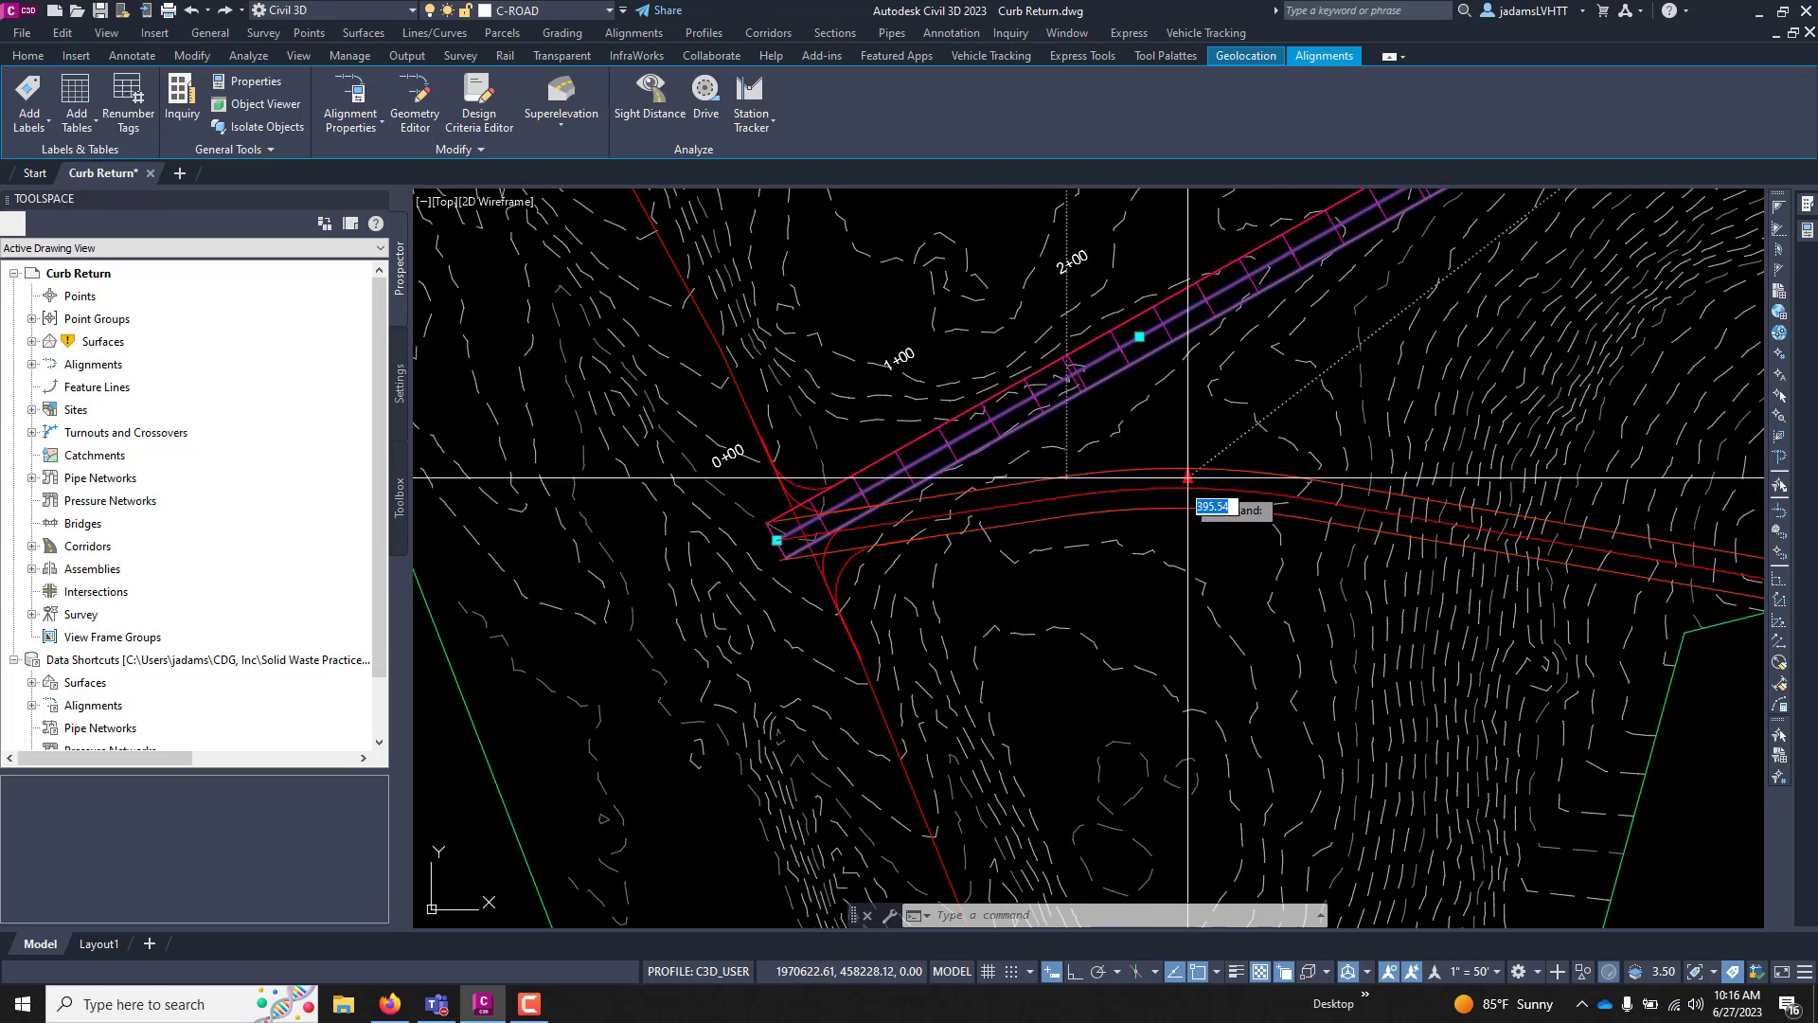
key(Escape)
key(Escape)
scroll(852, 502, down, 3)
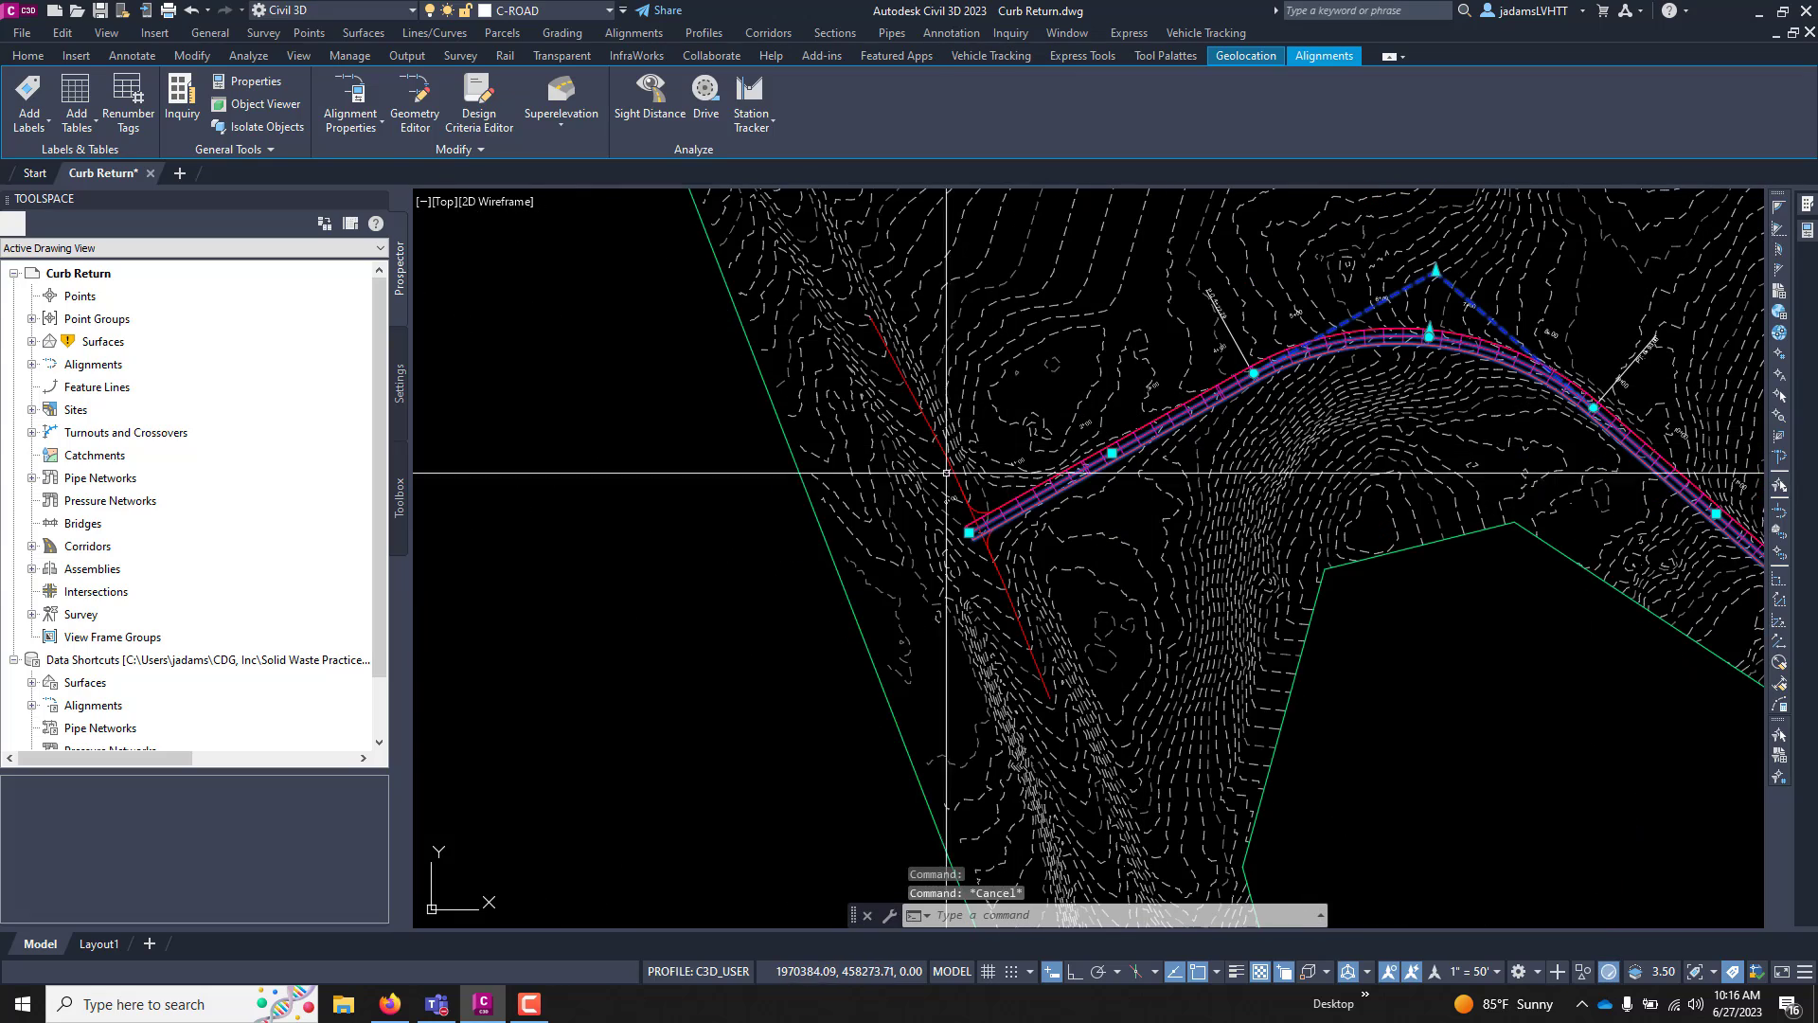
scroll(994, 488, up, 3)
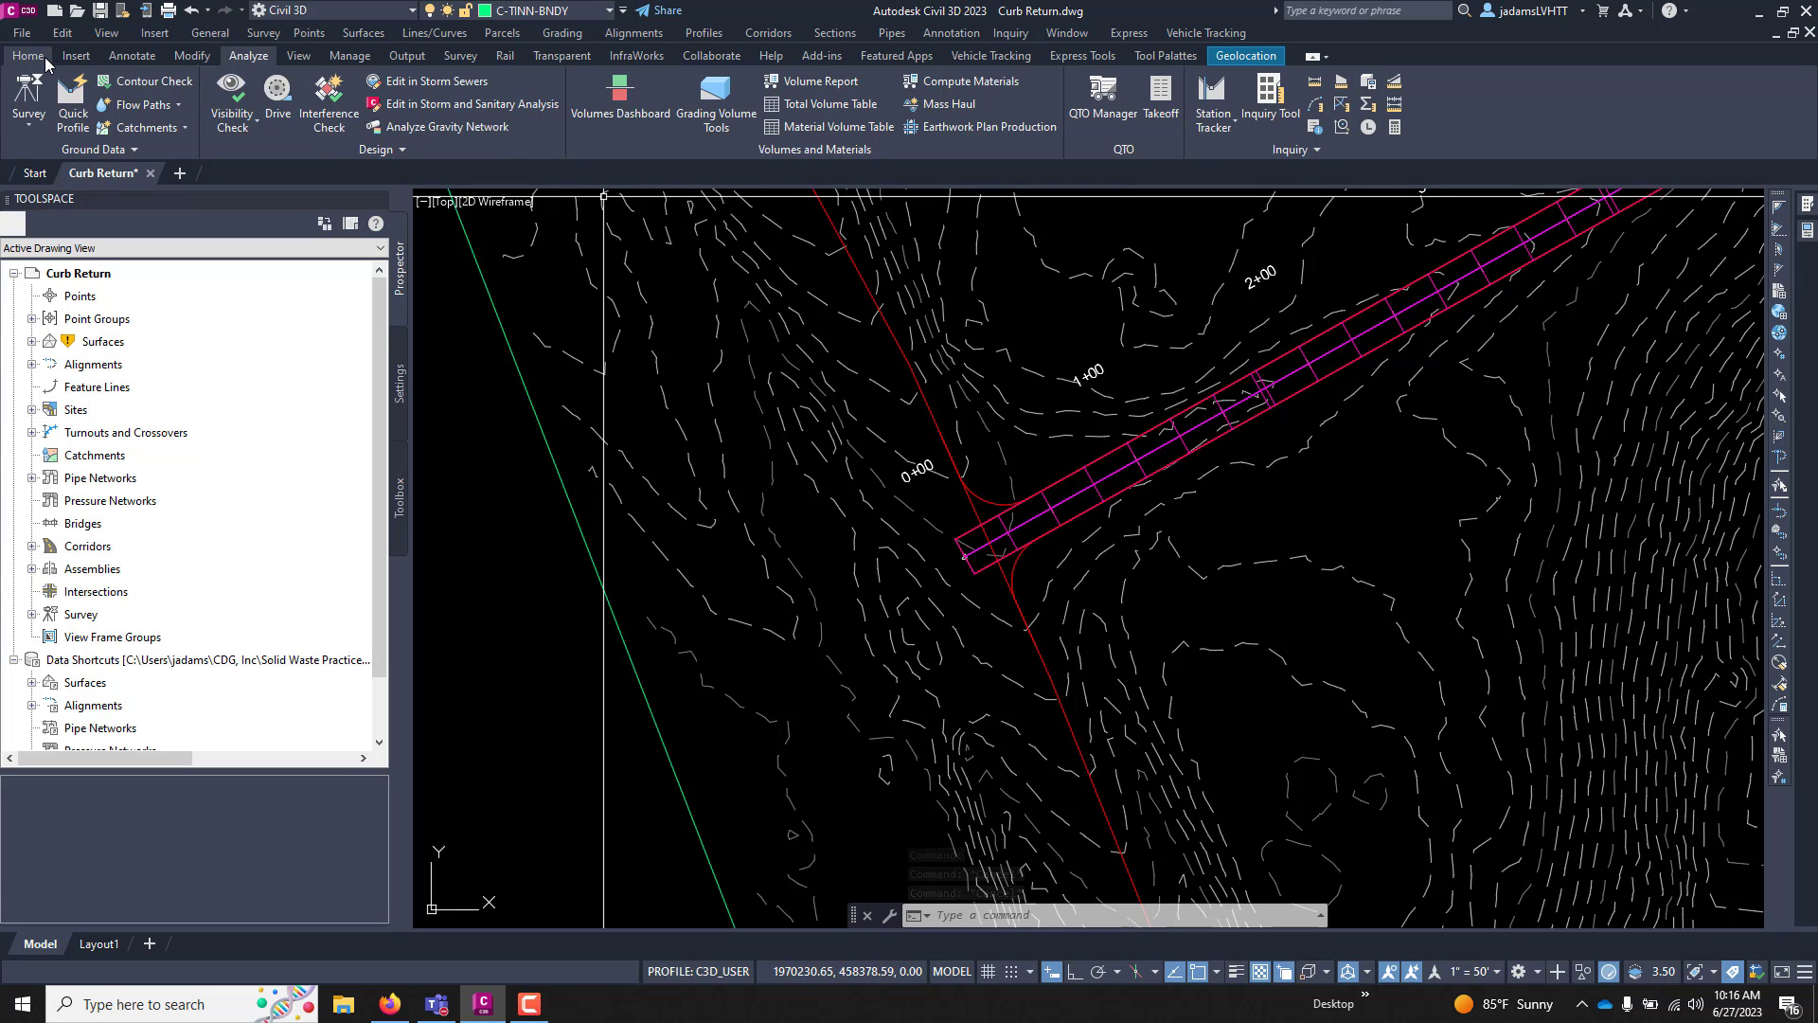
Create a profile view for the LT RETURN ETW alignment and place it in the empty area west of the site boundary
click(43, 58)
click(737, 90)
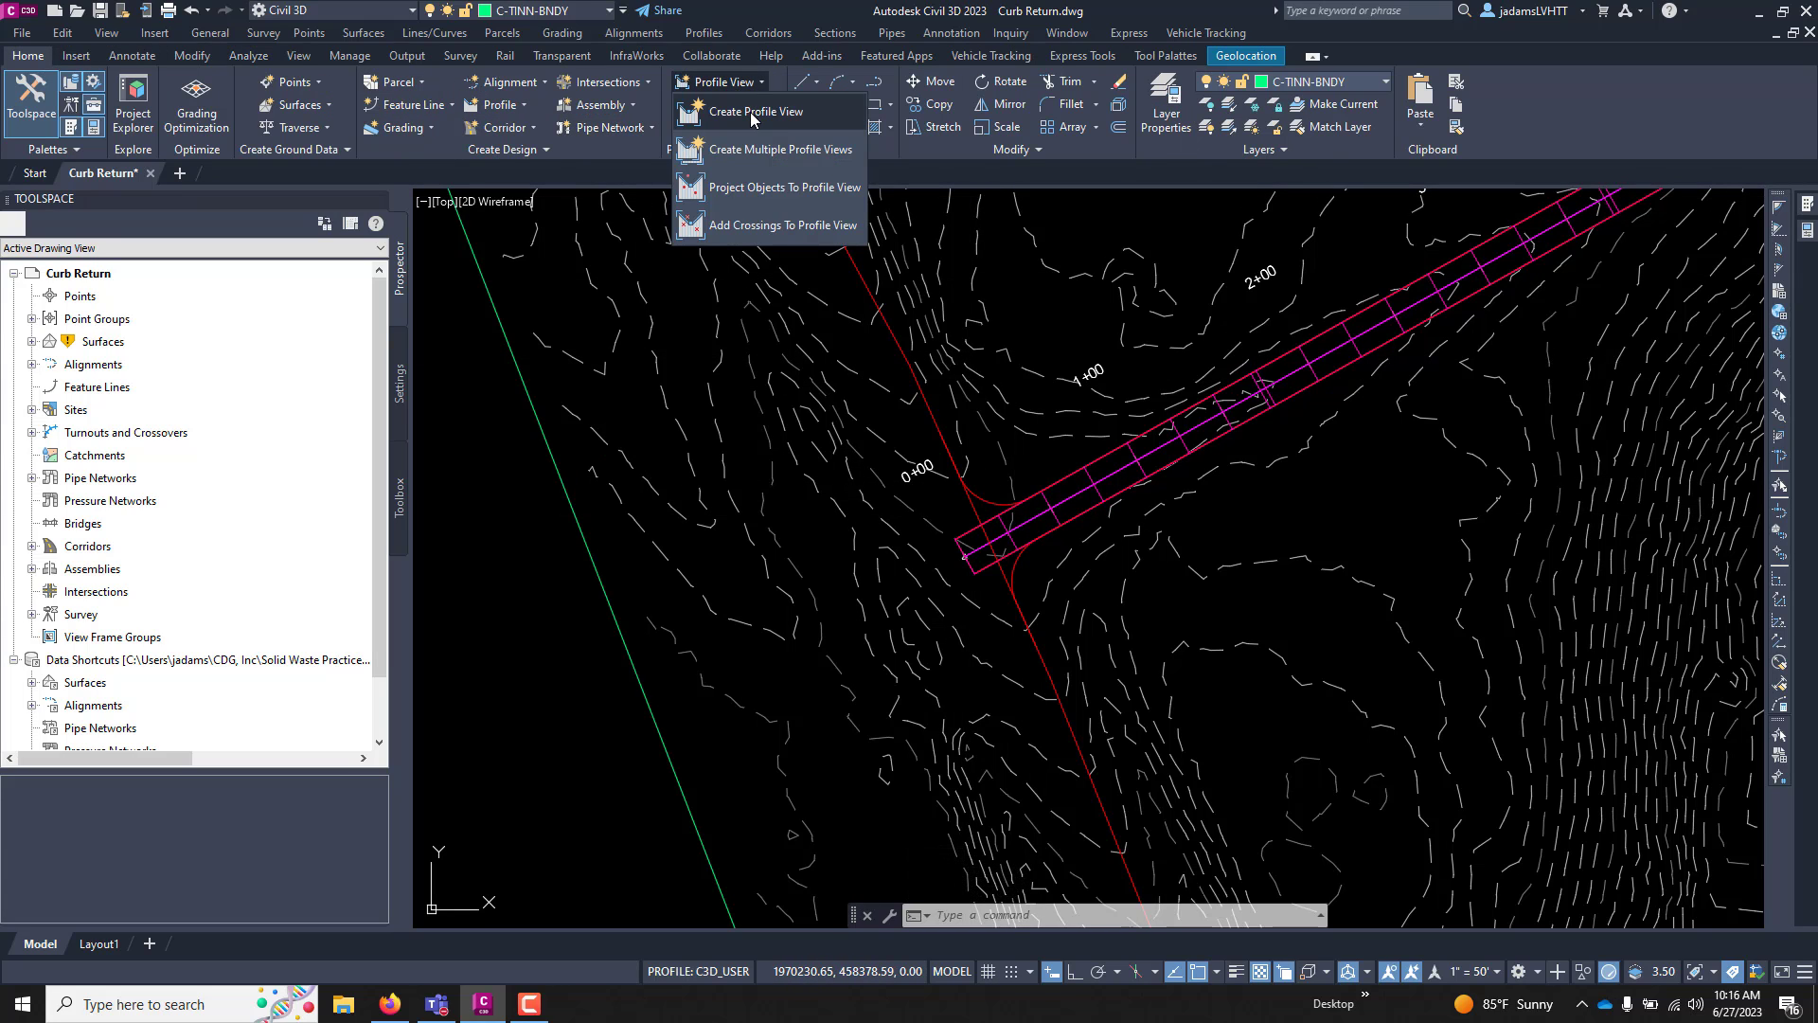
click(750, 111)
click(597, 379)
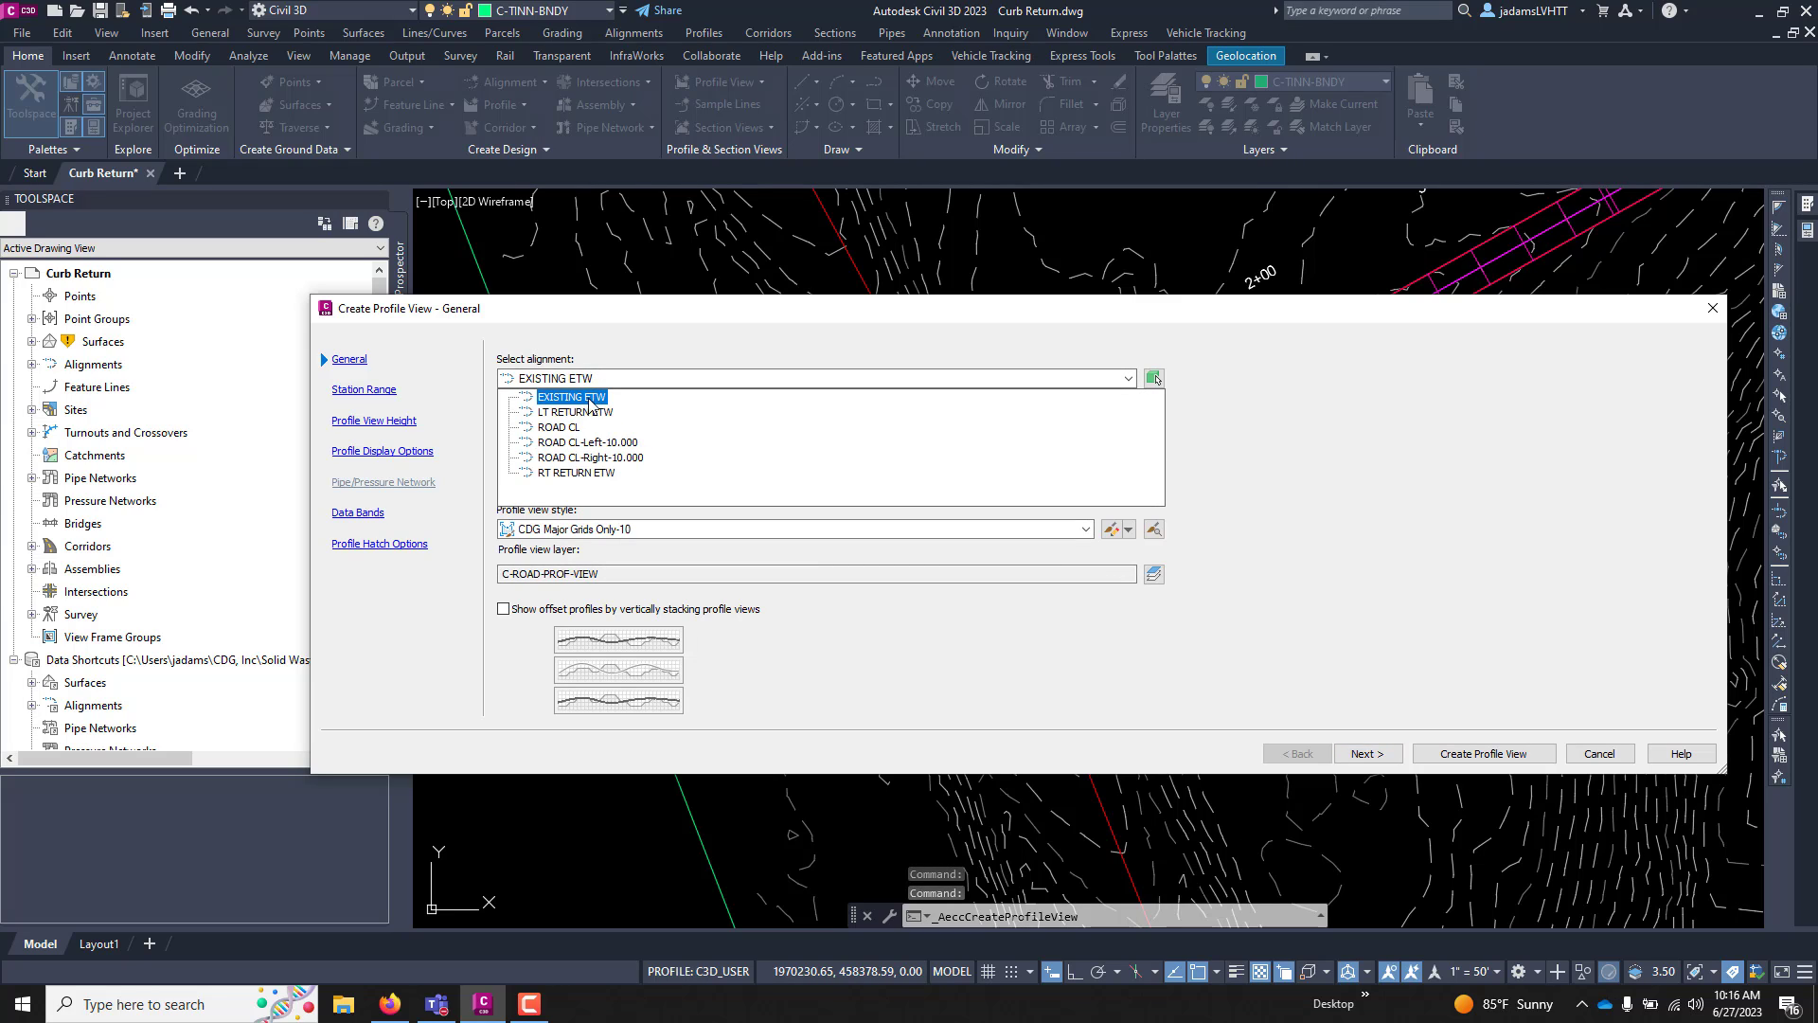
click(584, 412)
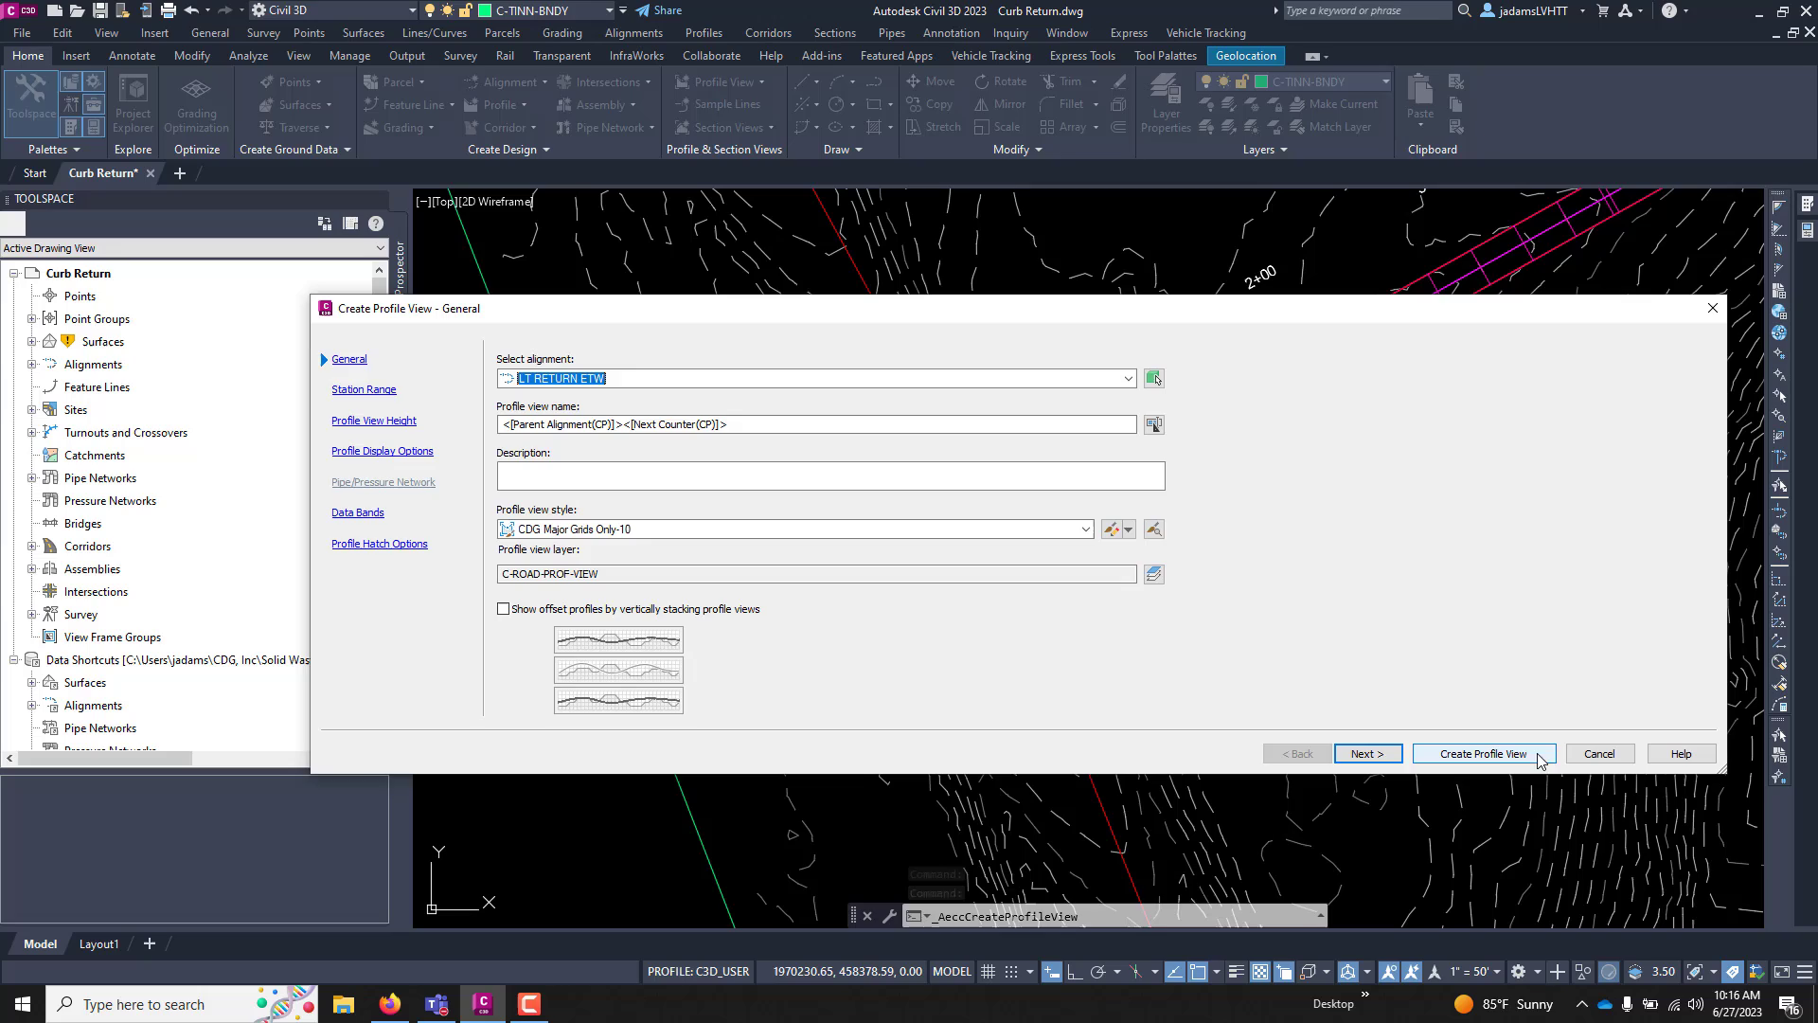
click(1483, 754)
scroll(803, 611, down, 5)
click(701, 602)
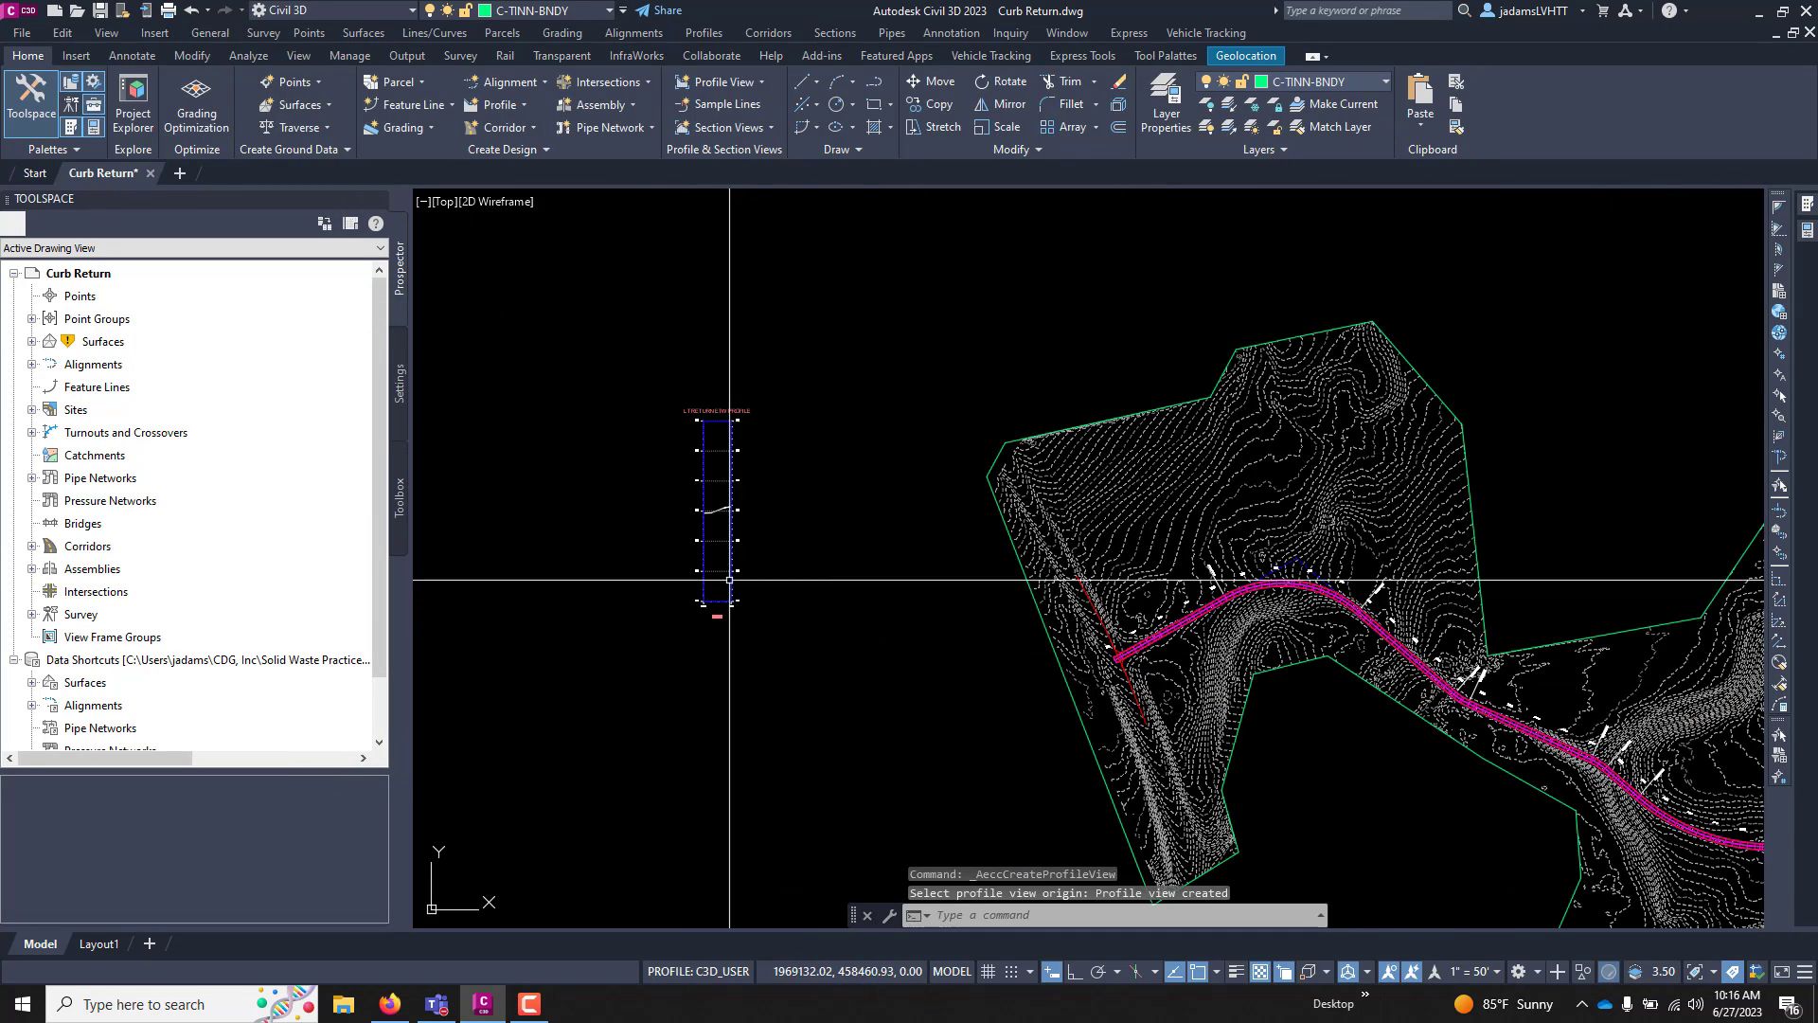
scroll(710, 511, up, 6)
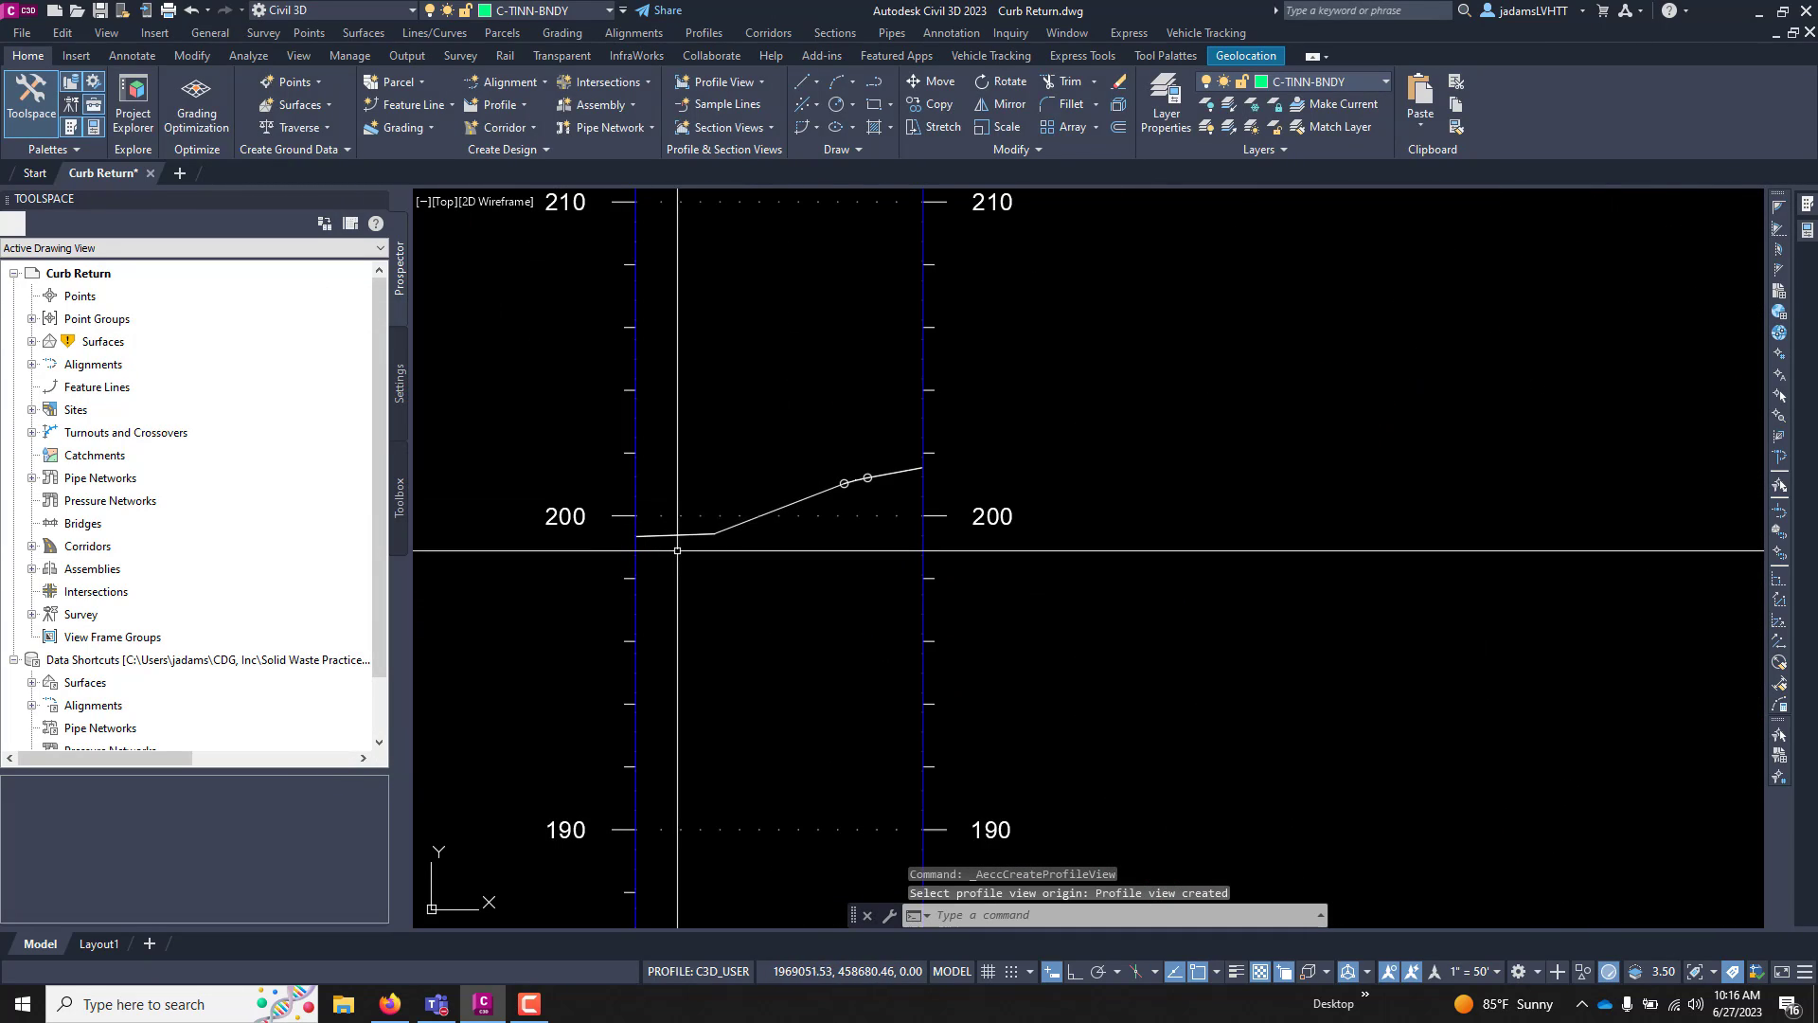
Select the LT RETURN ETW profile in its profile view and examine its tangents, grade breaks and the curve at its upper end
scroll(908, 458, up, 3)
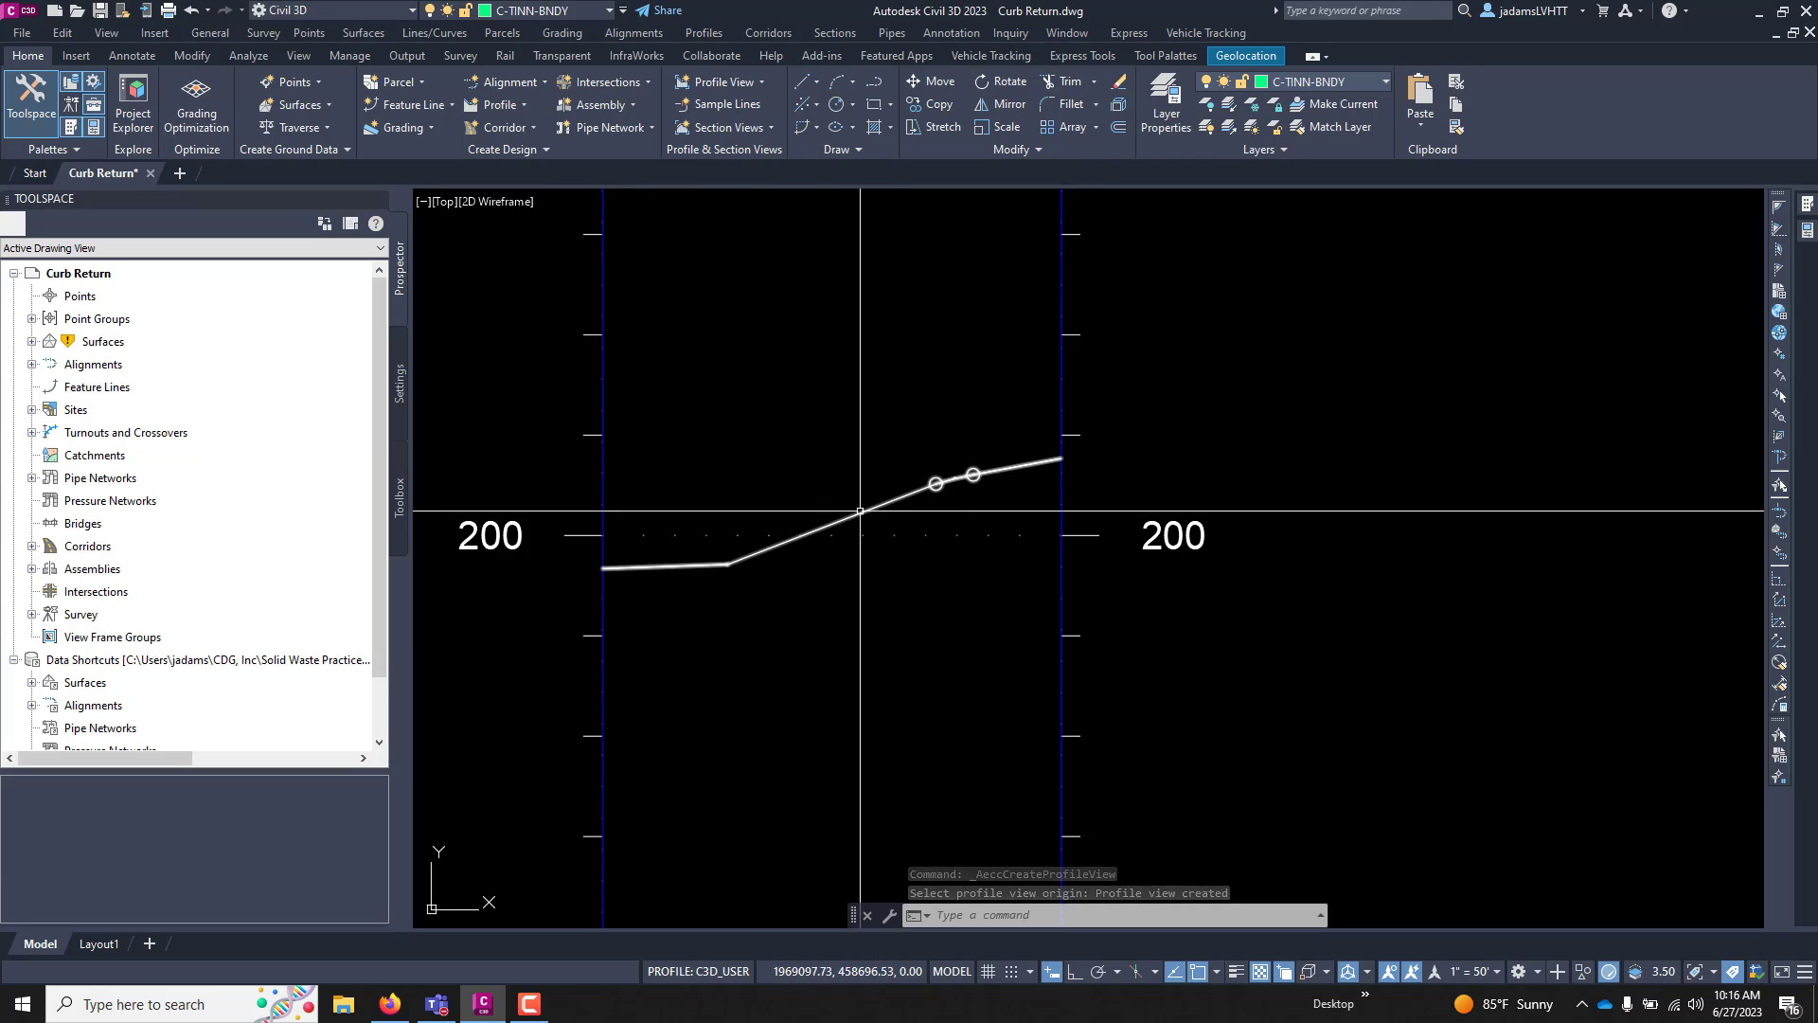
click(852, 516)
scroll(932, 502, up, 3)
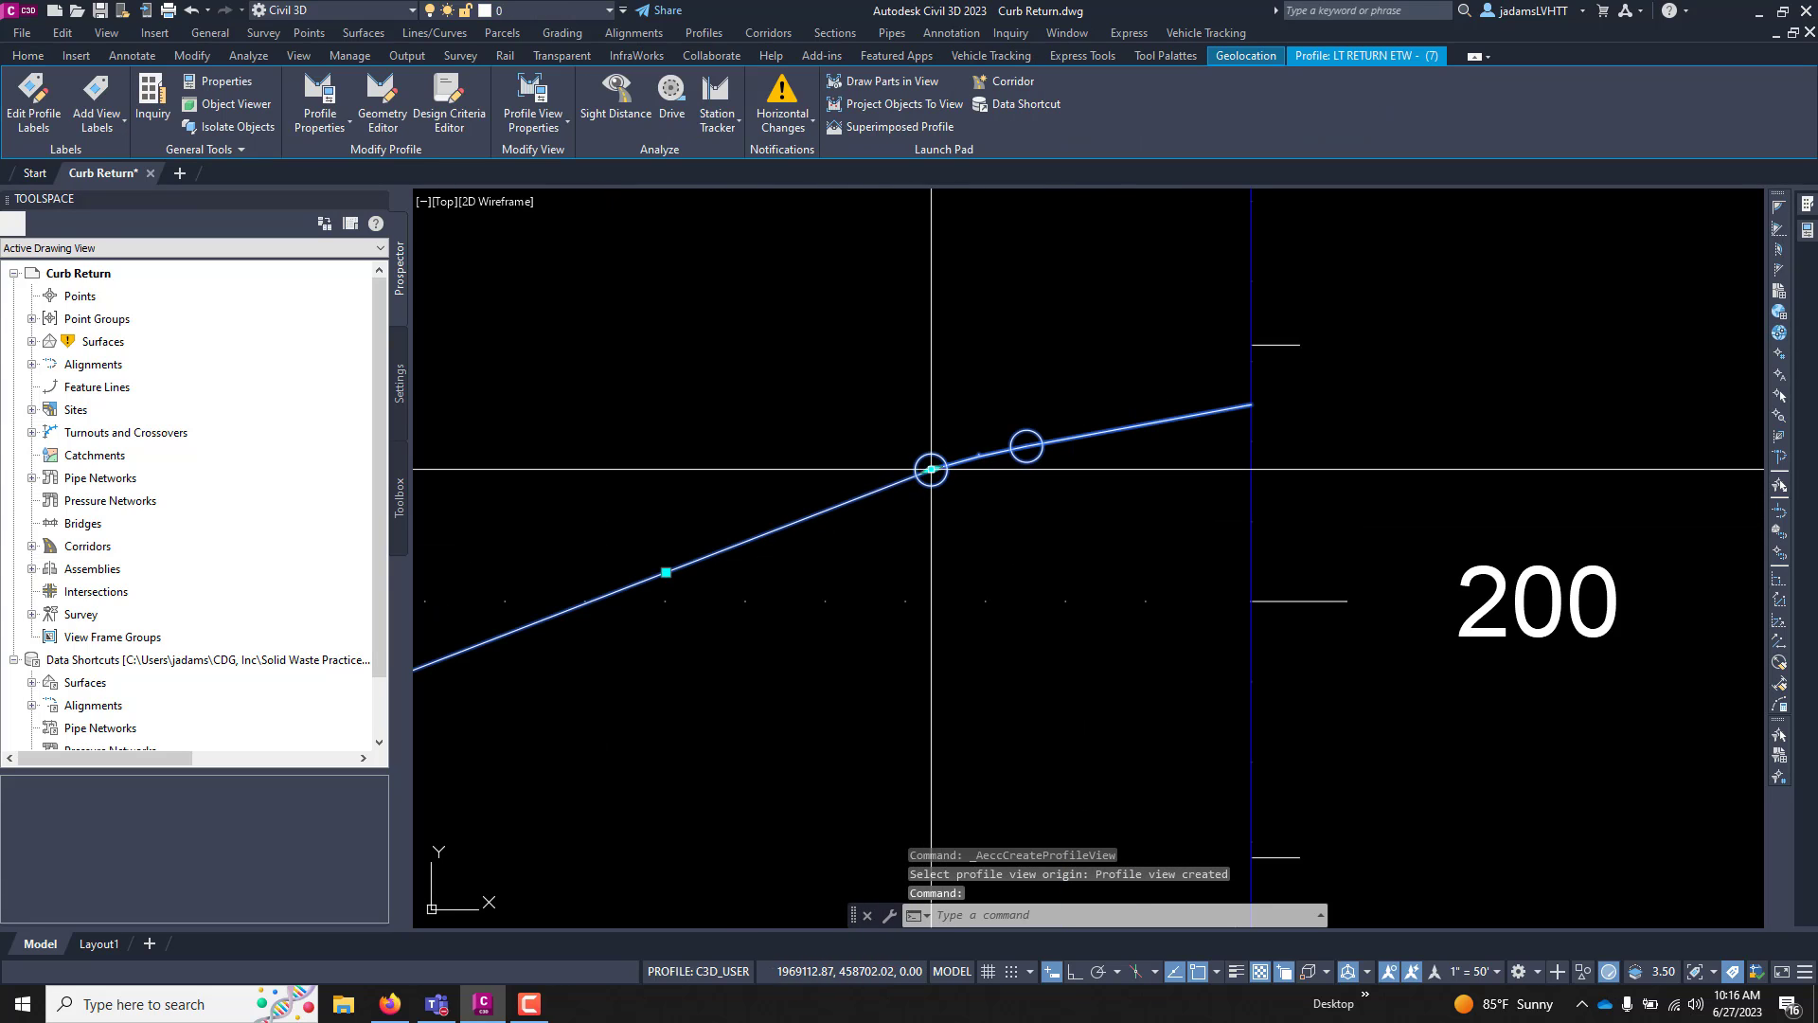
scroll(948, 556, down, 2)
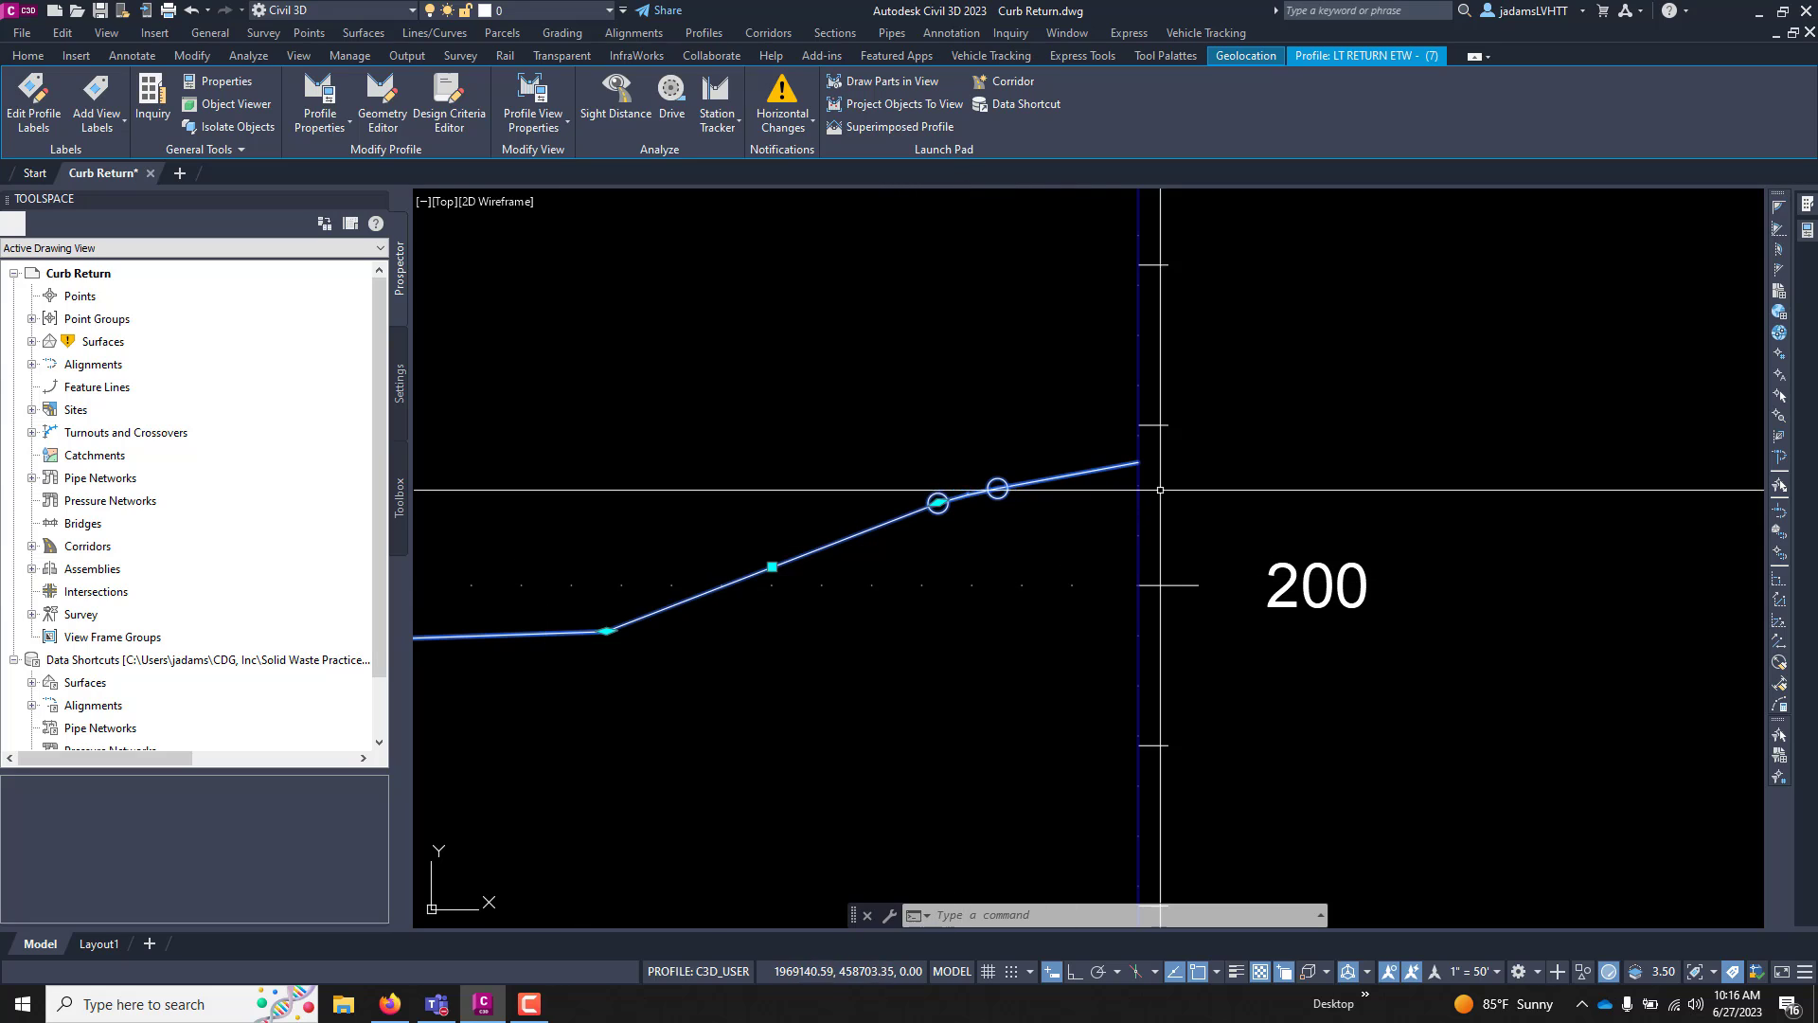
scroll(929, 507, down, 2)
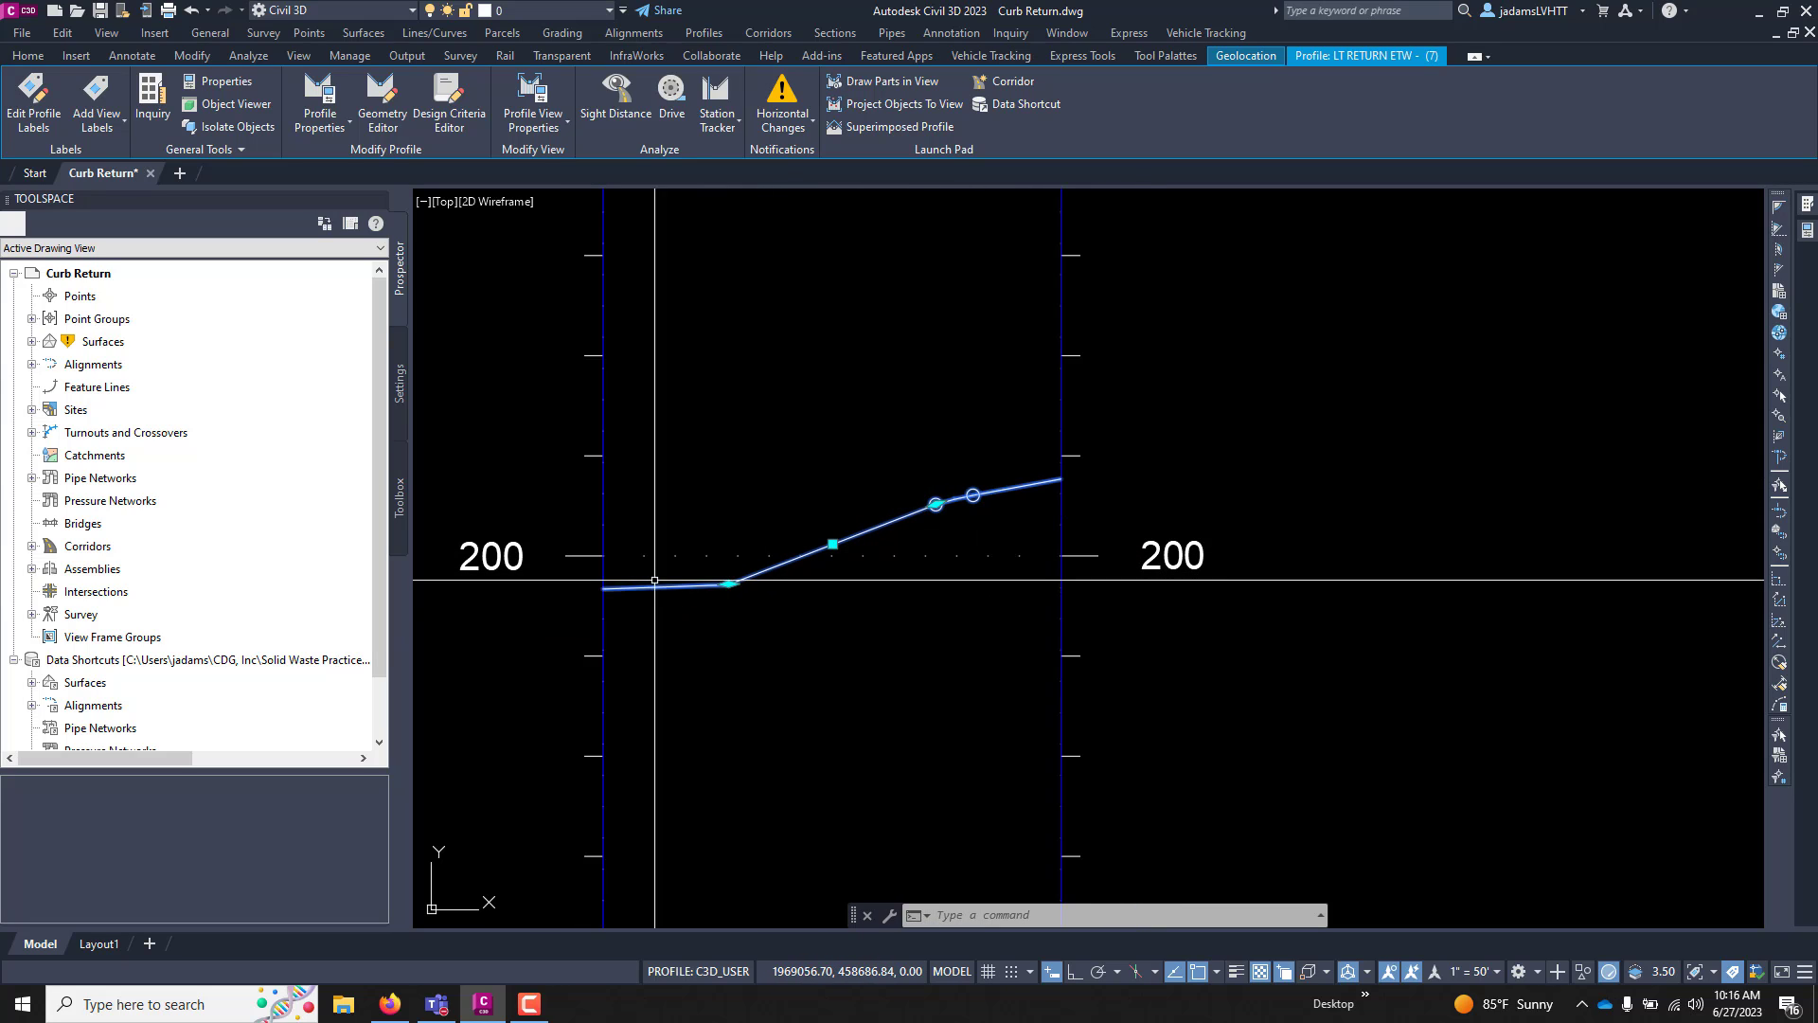
scroll(847, 551, up, 2)
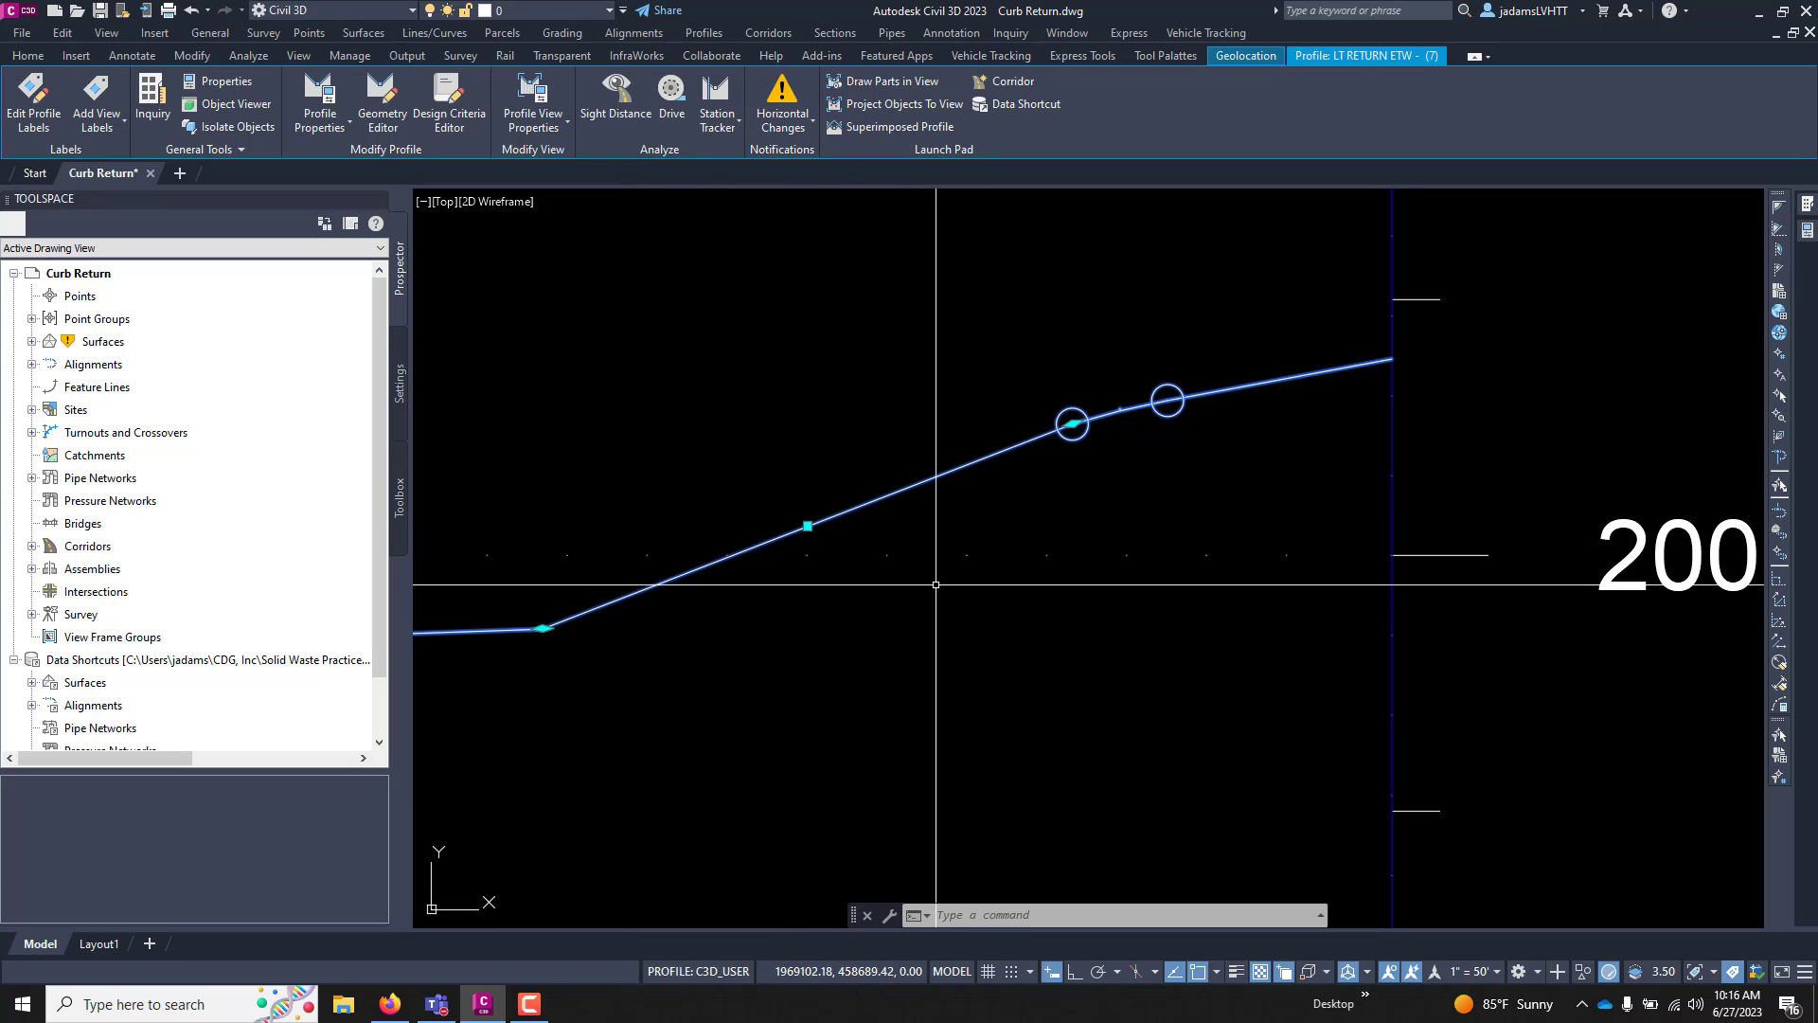
Select the new road's centerline alignment in plan and bring its start at the existing edge of travelway into focus
scroll(833, 507, down, 10)
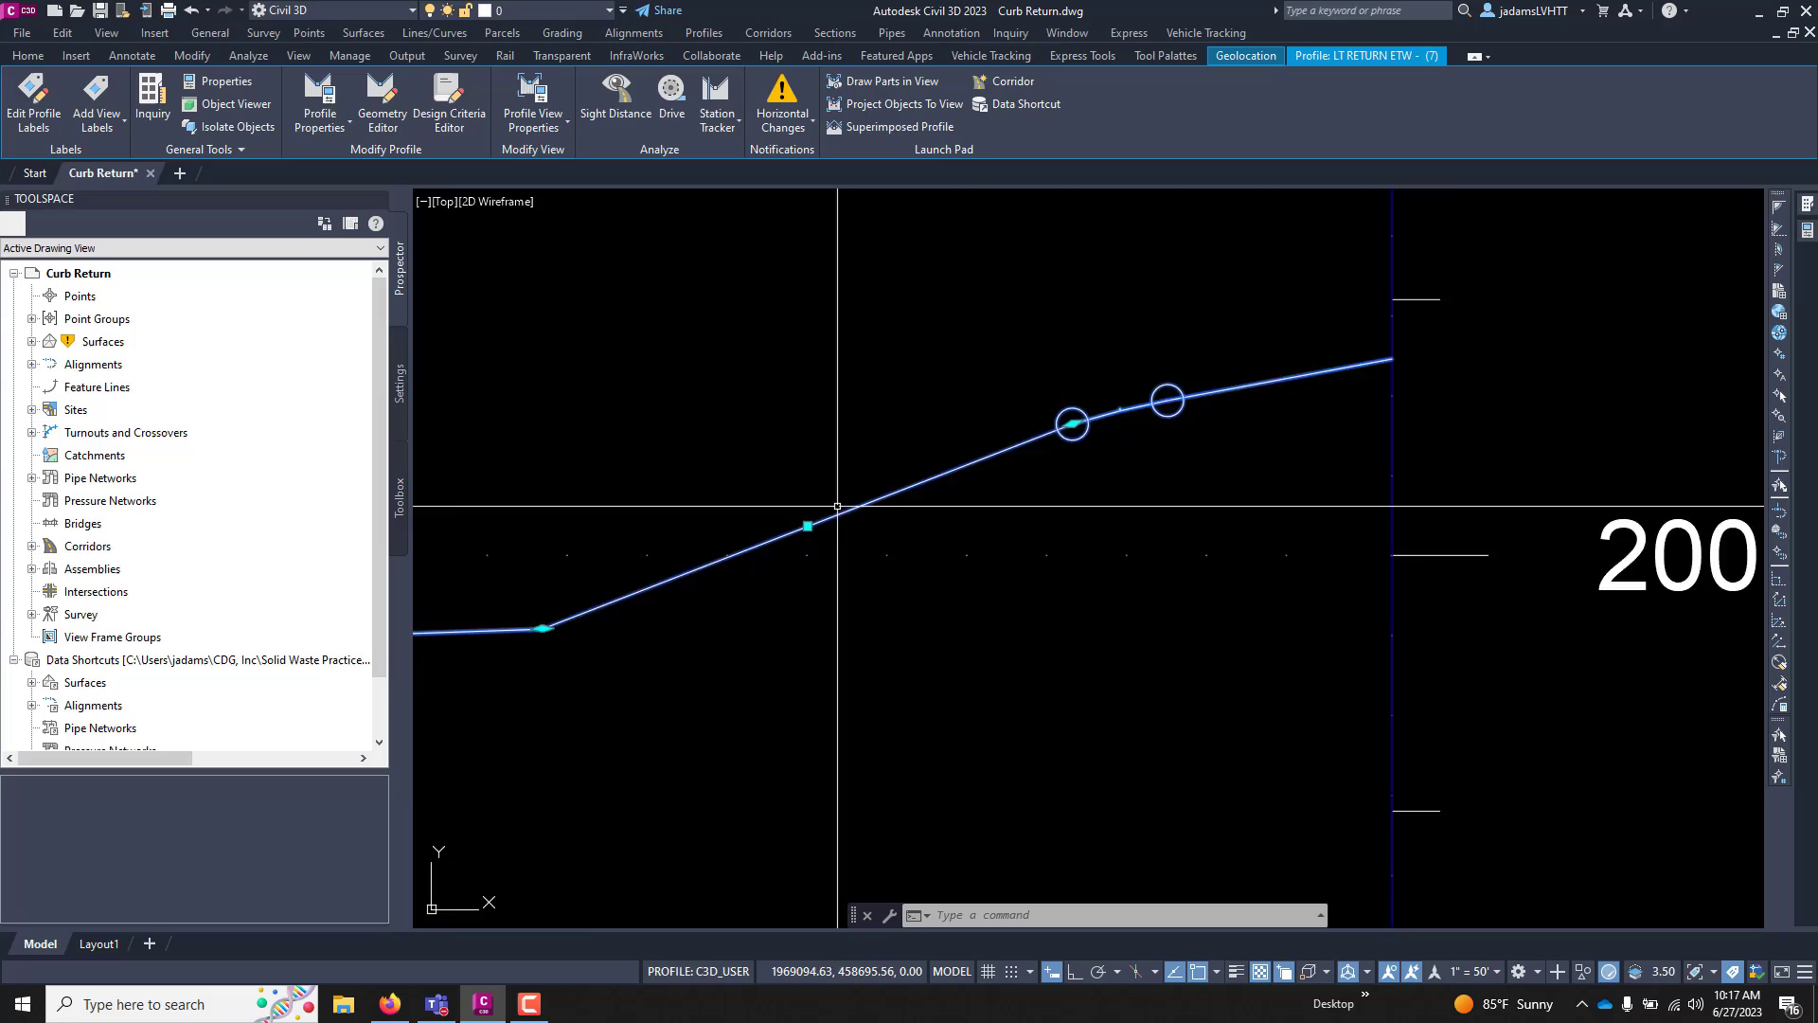
scroll(978, 526, up, 10)
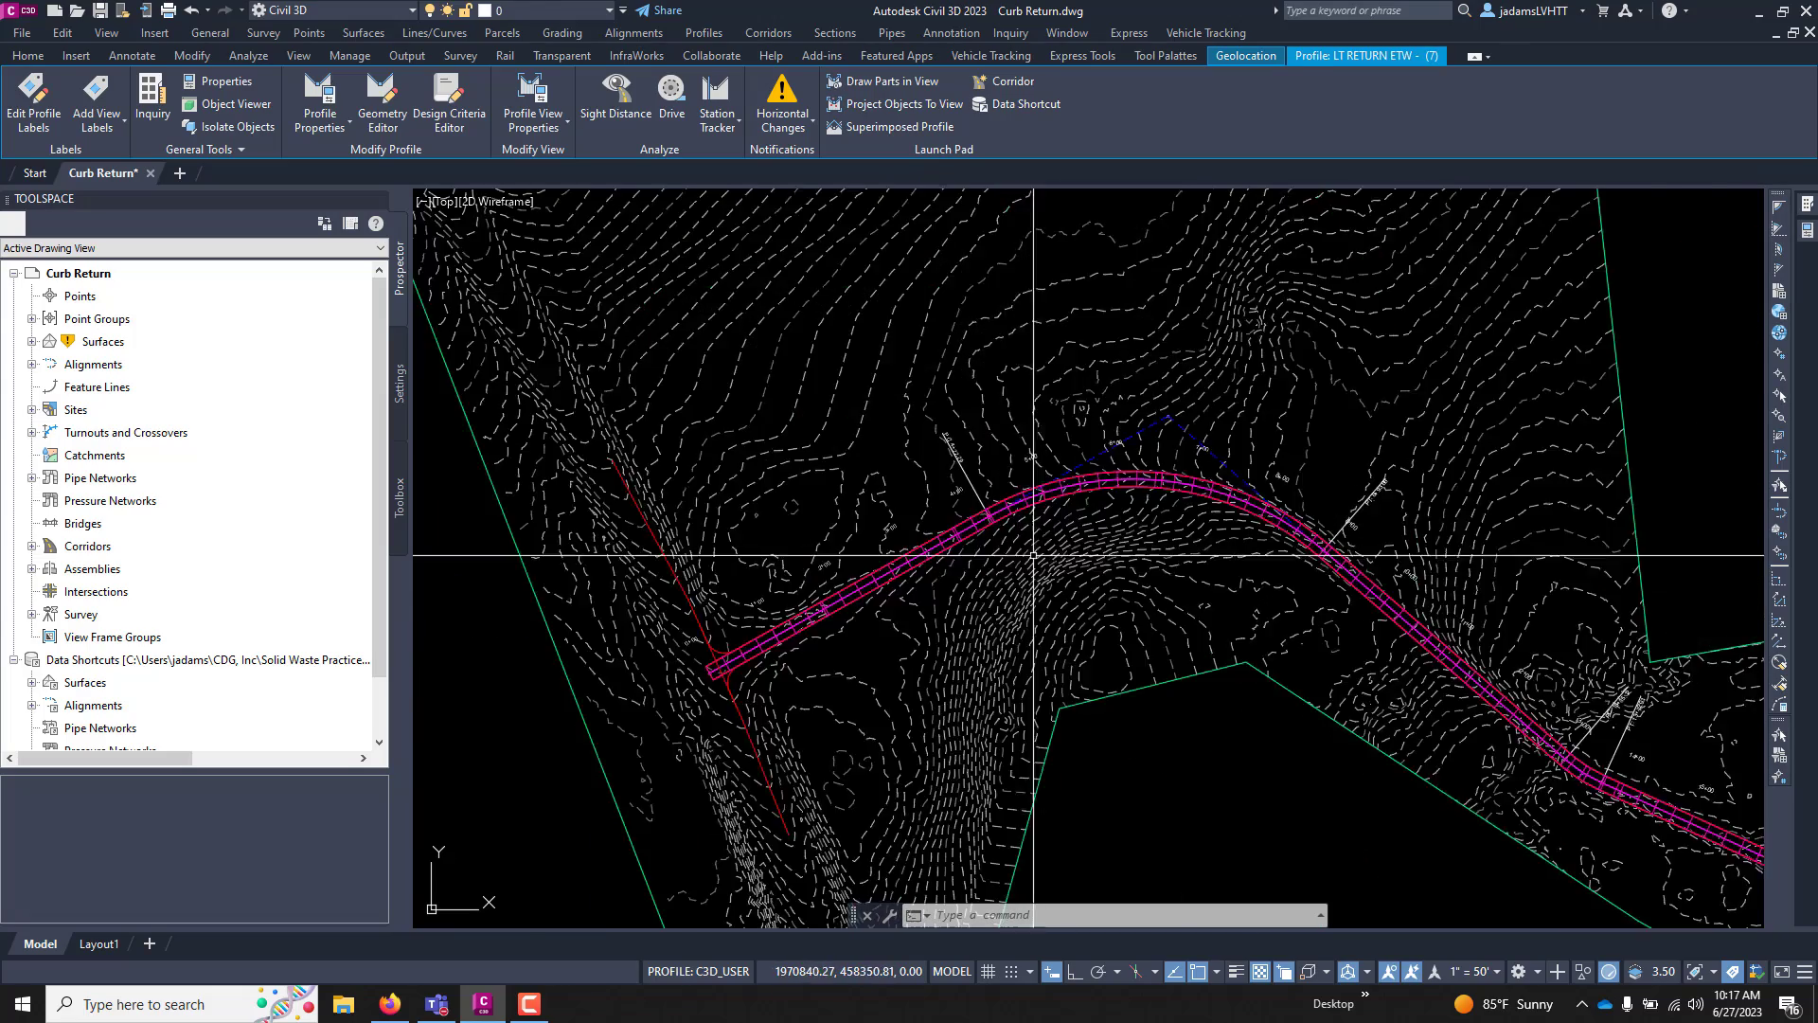
click(832, 562)
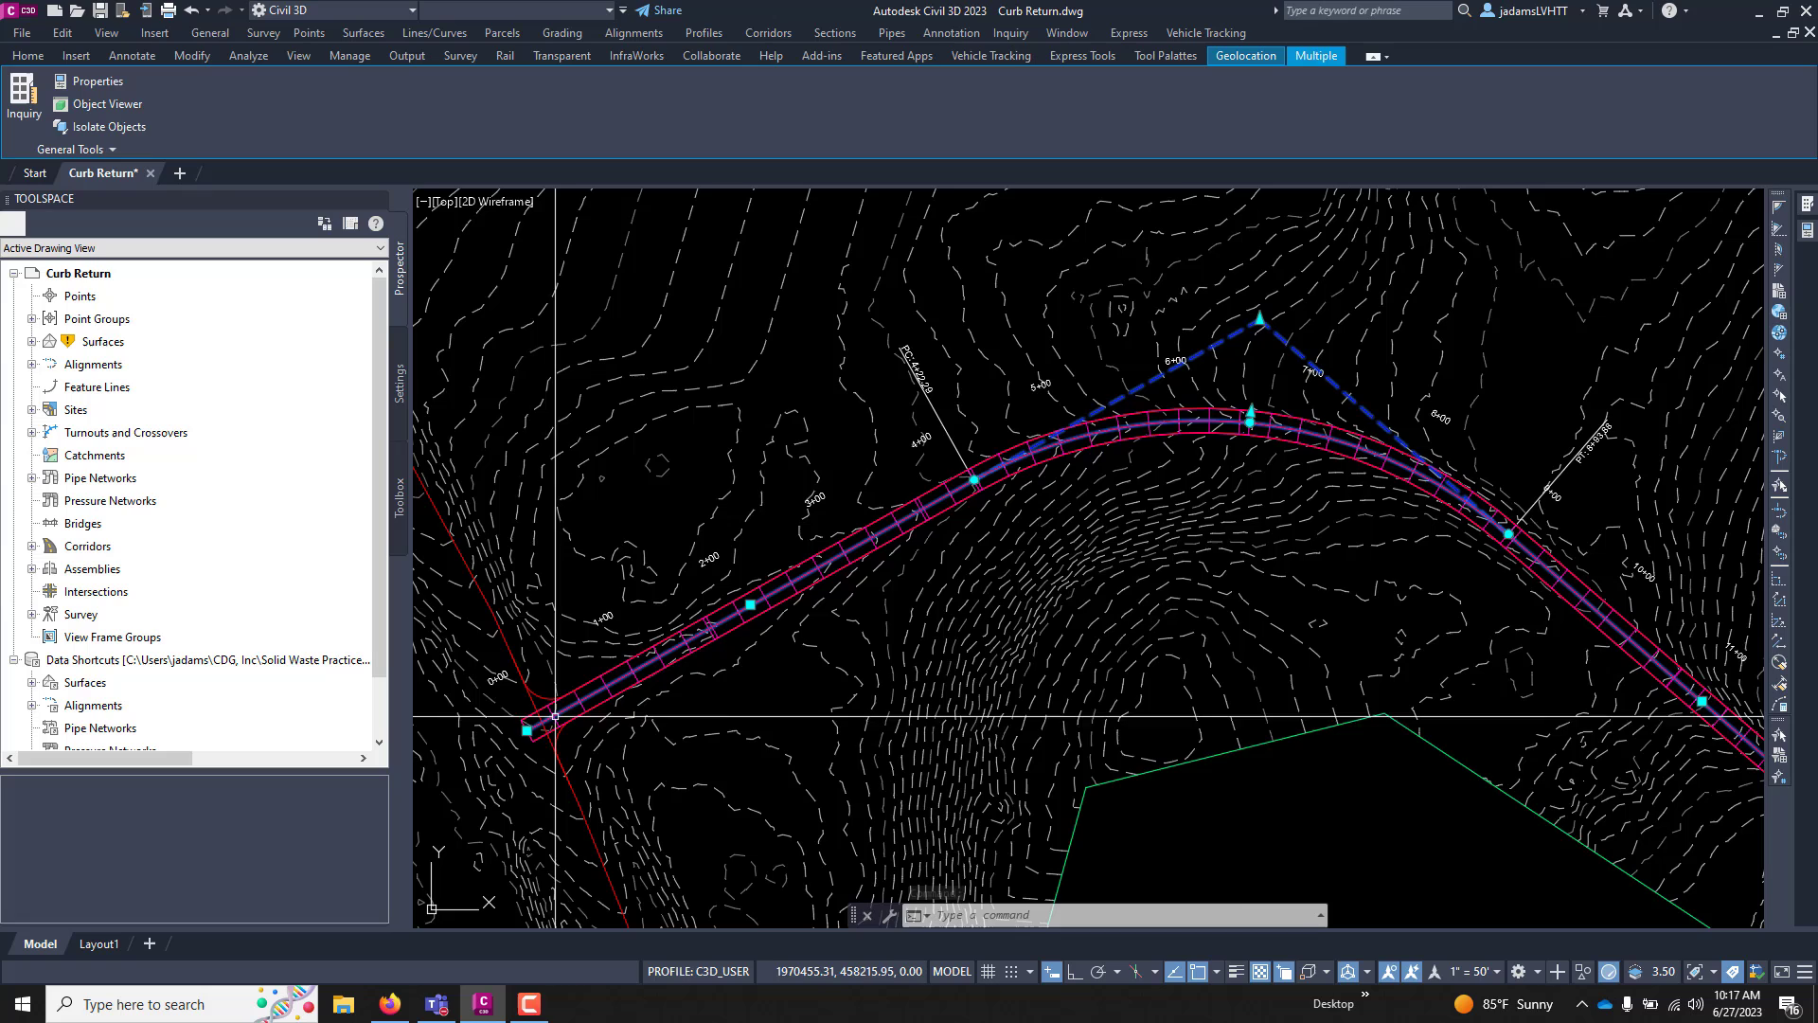
scroll(511, 744, up, 2)
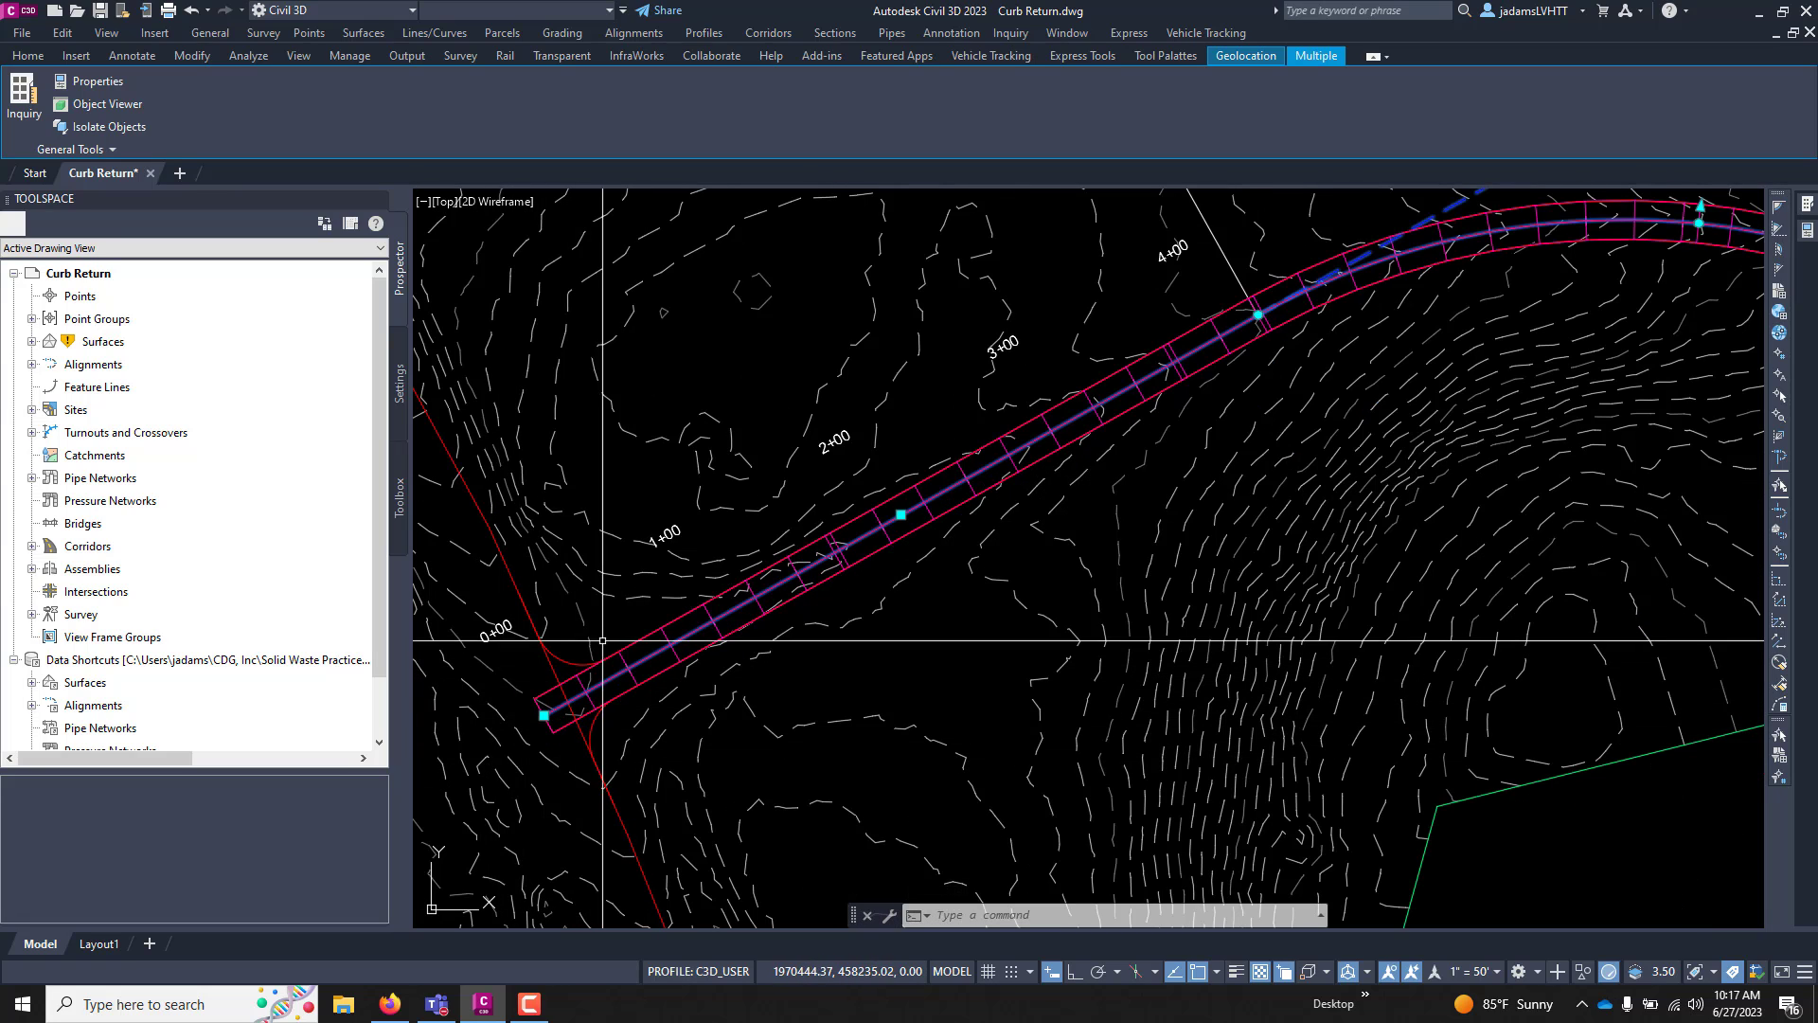